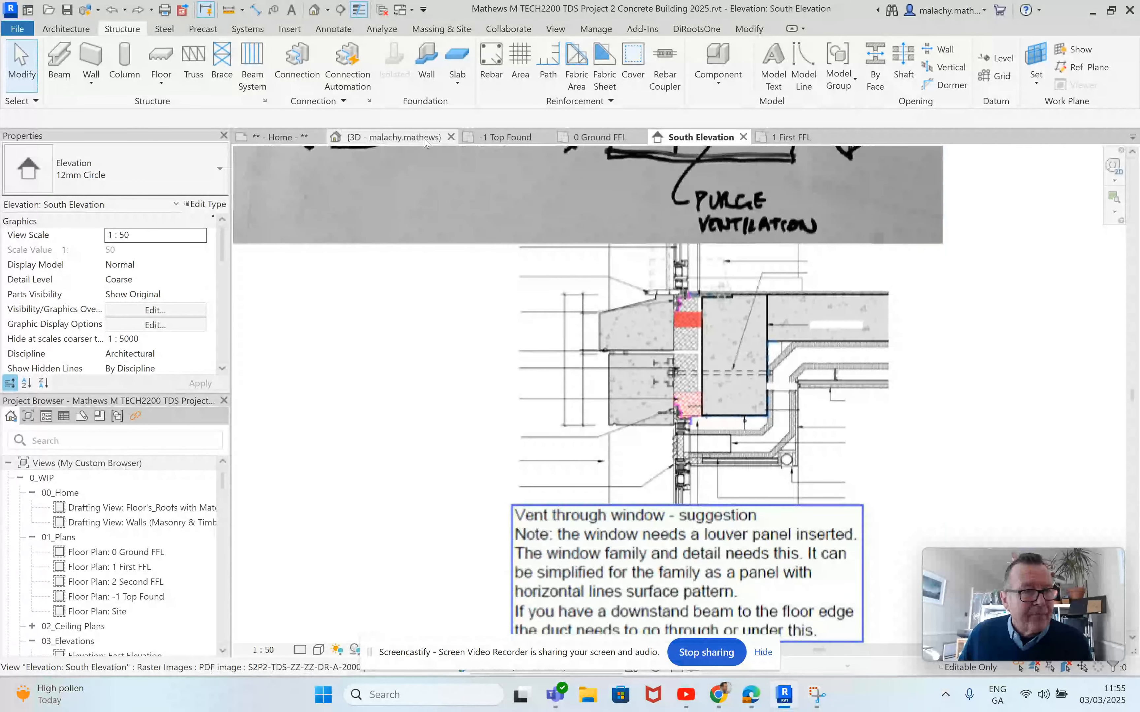
# Switch to the 3D view and look closely at the edges of the upper floor slabs.
pyautogui.click(394, 138)
pyautogui.scroll(5, 473, 354)
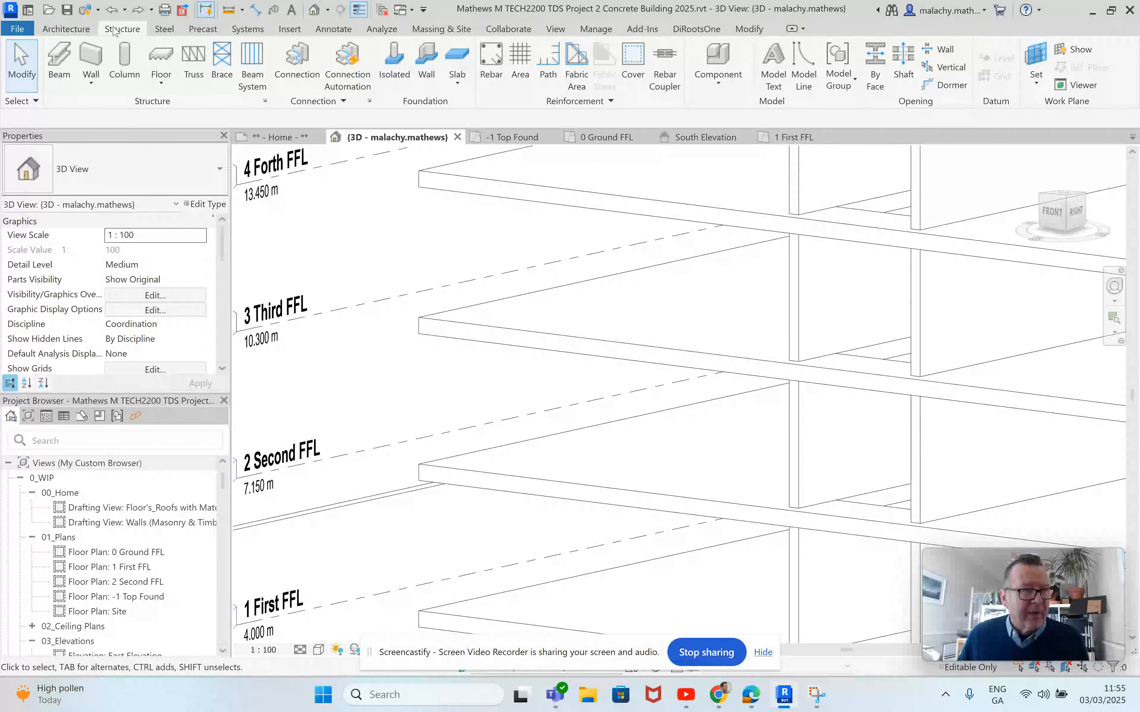
pyautogui.click(455, 84)
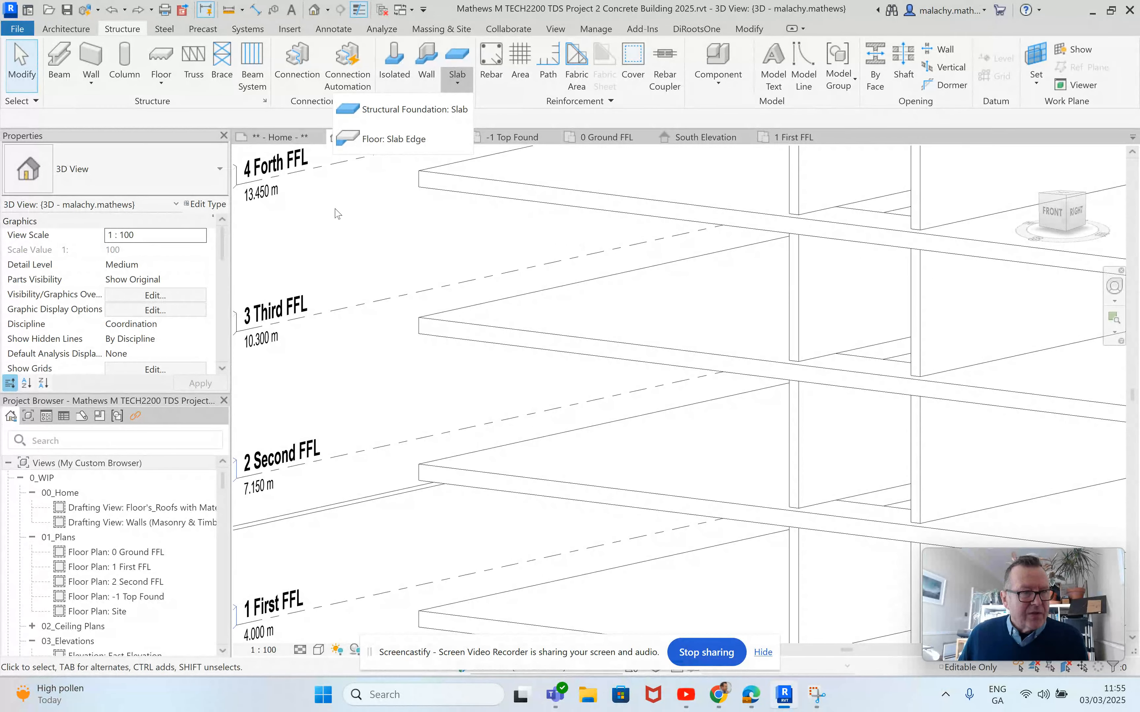
pyautogui.click(335, 210)
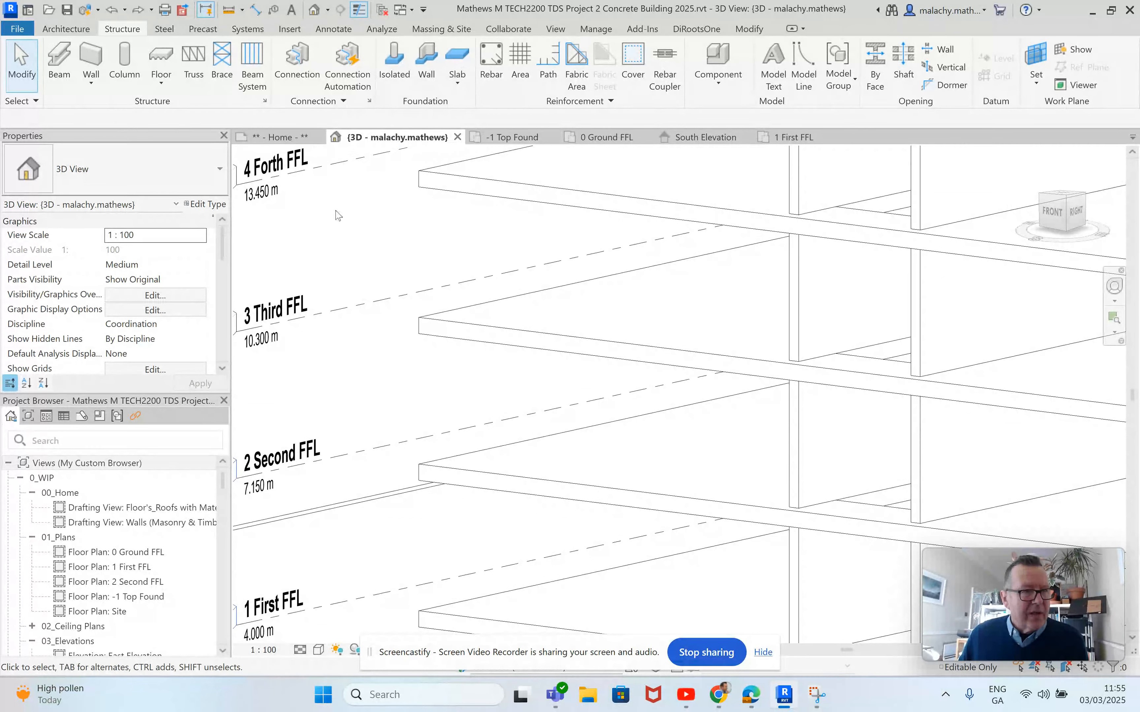
# Open the family Profiles_Slab_Edge_Thickened Option A.rfa from the library's Profiles/Slab folder, load it into the project and close it.
pyautogui.click(16, 29)
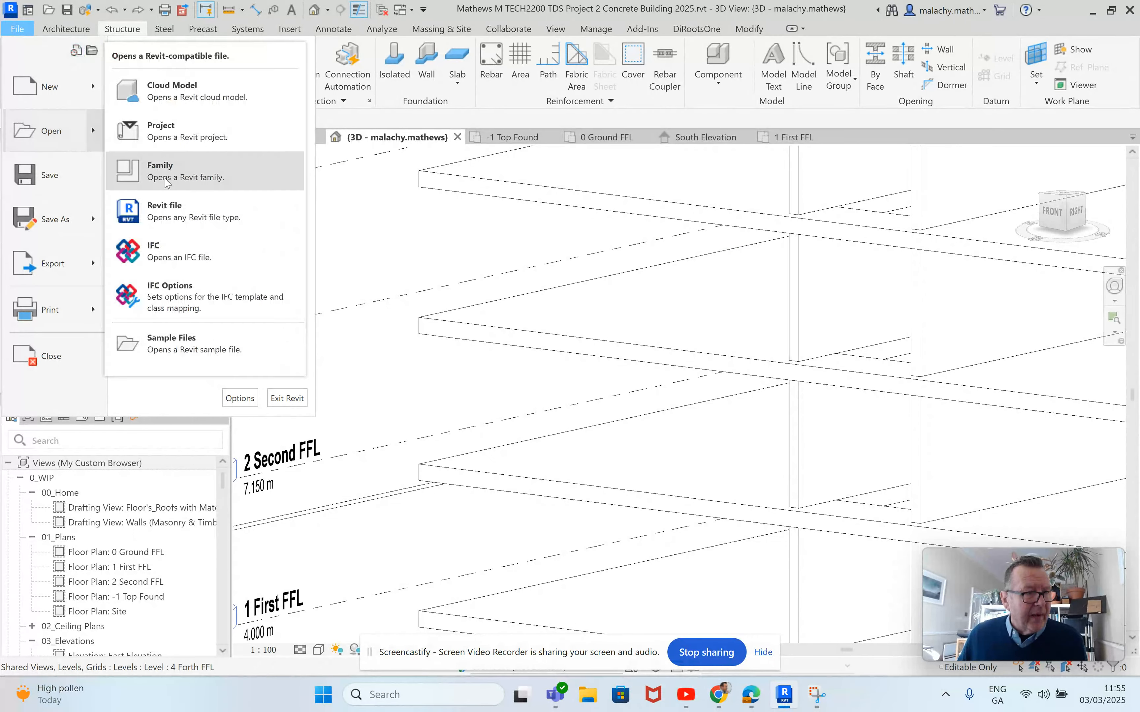
pyautogui.click(165, 176)
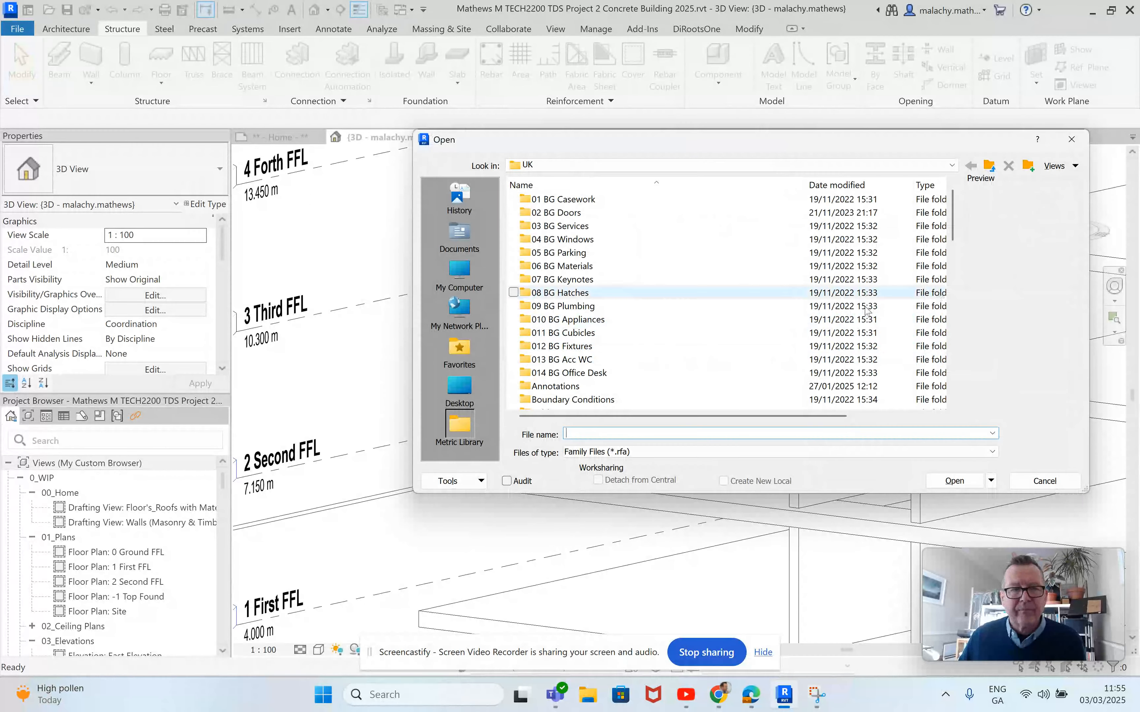
pyautogui.scroll(-5, 635, 279)
pyautogui.scroll(-5, 635, 279)
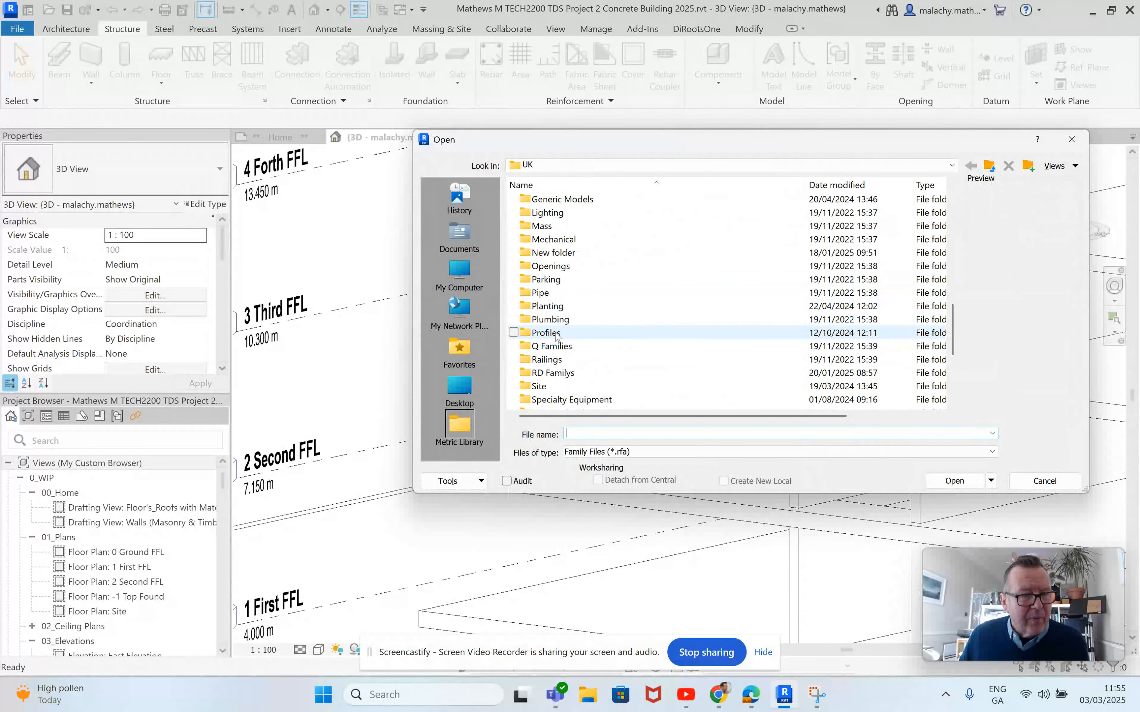
pyautogui.doubleClick(629, 333)
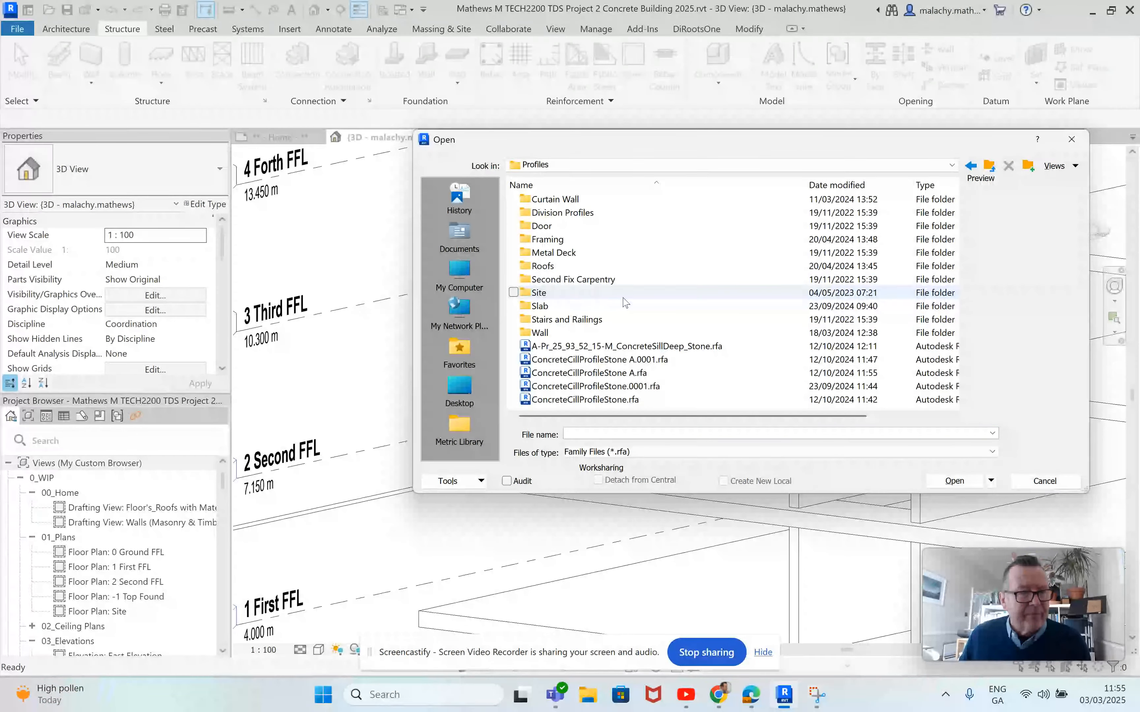
pyautogui.doubleClick(543, 307)
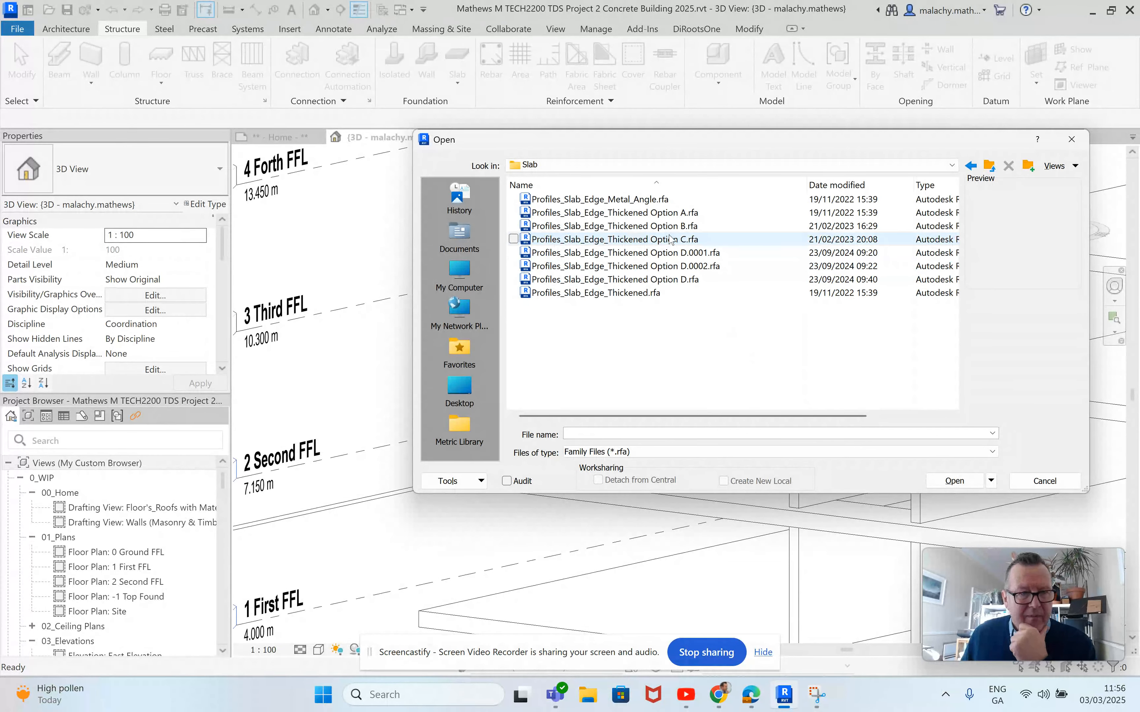
pyautogui.click(661, 214)
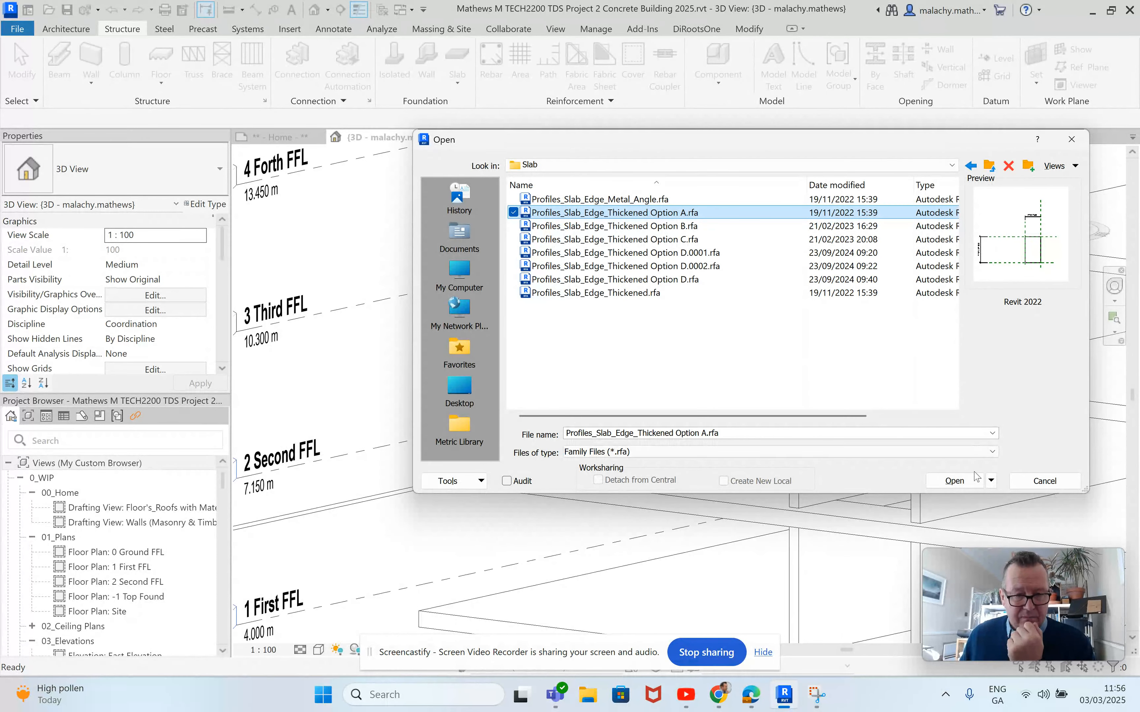
pyautogui.click(963, 485)
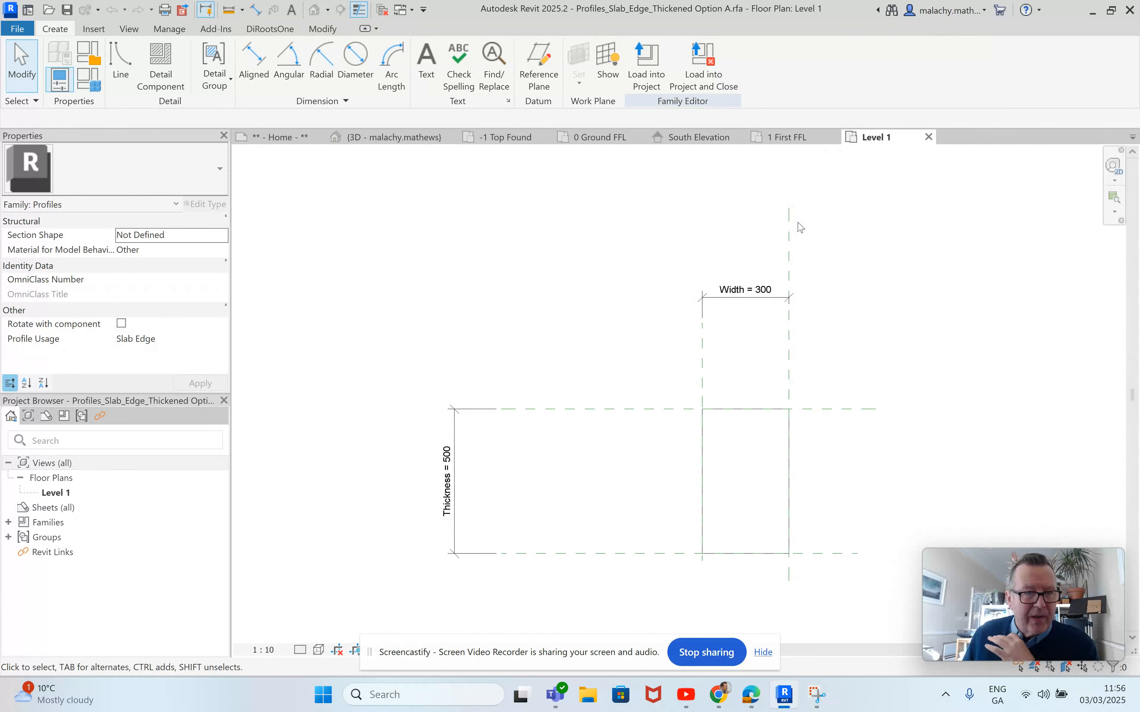
pyautogui.click(705, 83)
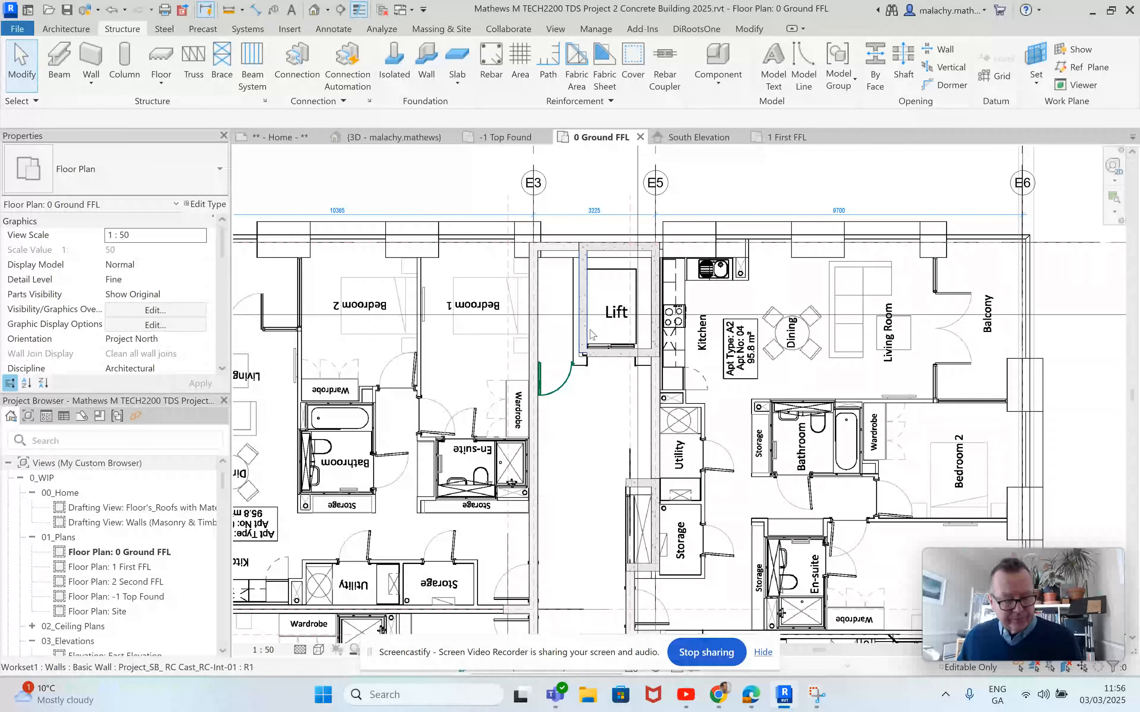
# Start a floor slab edge in the 3D view and duplicate its type as "Slab Edge Rectangular".
pyautogui.click(415, 138)
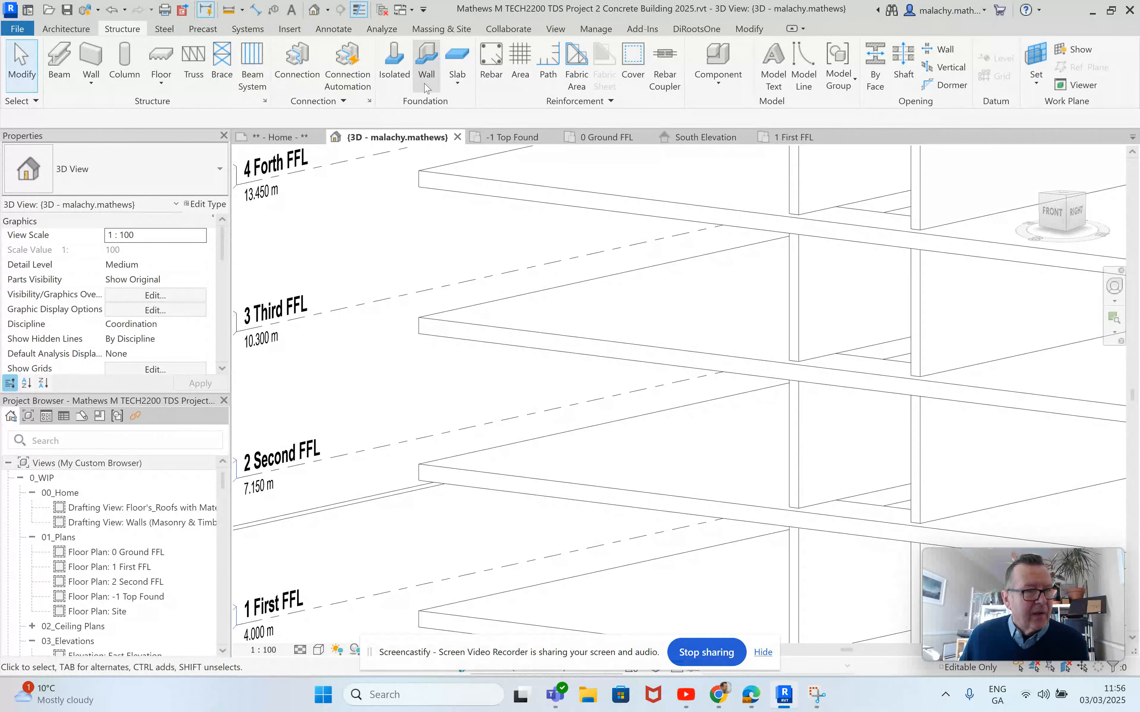
pyautogui.click(457, 82)
pyautogui.click(405, 139)
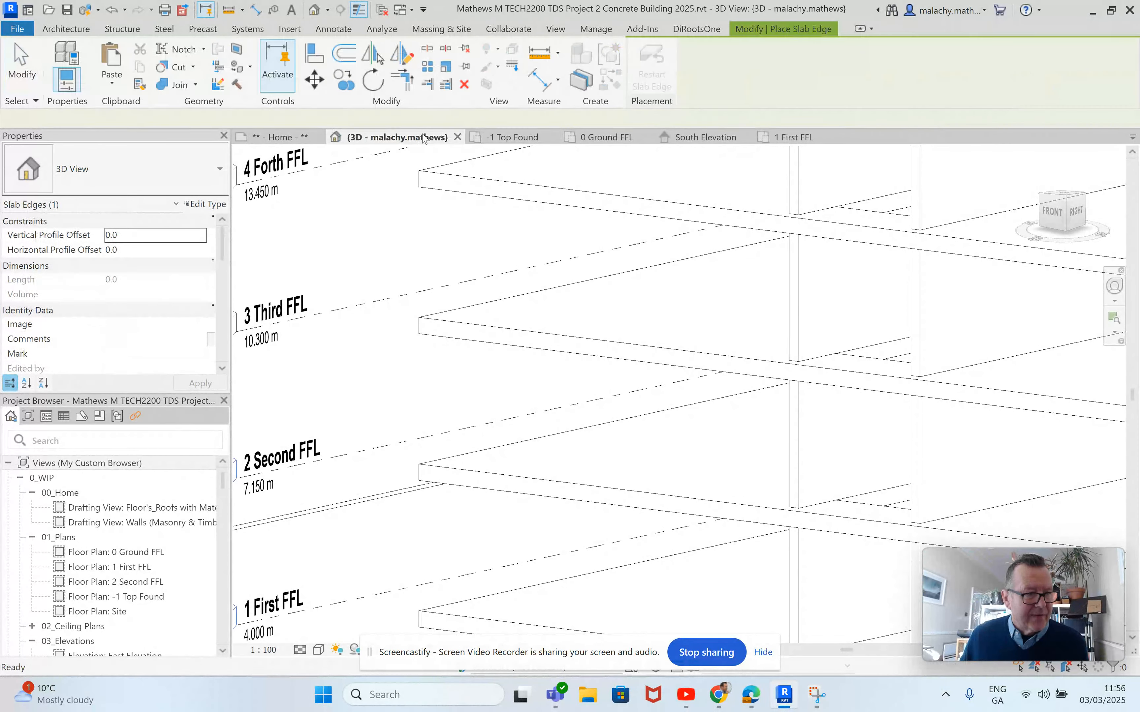
pyautogui.click(203, 204)
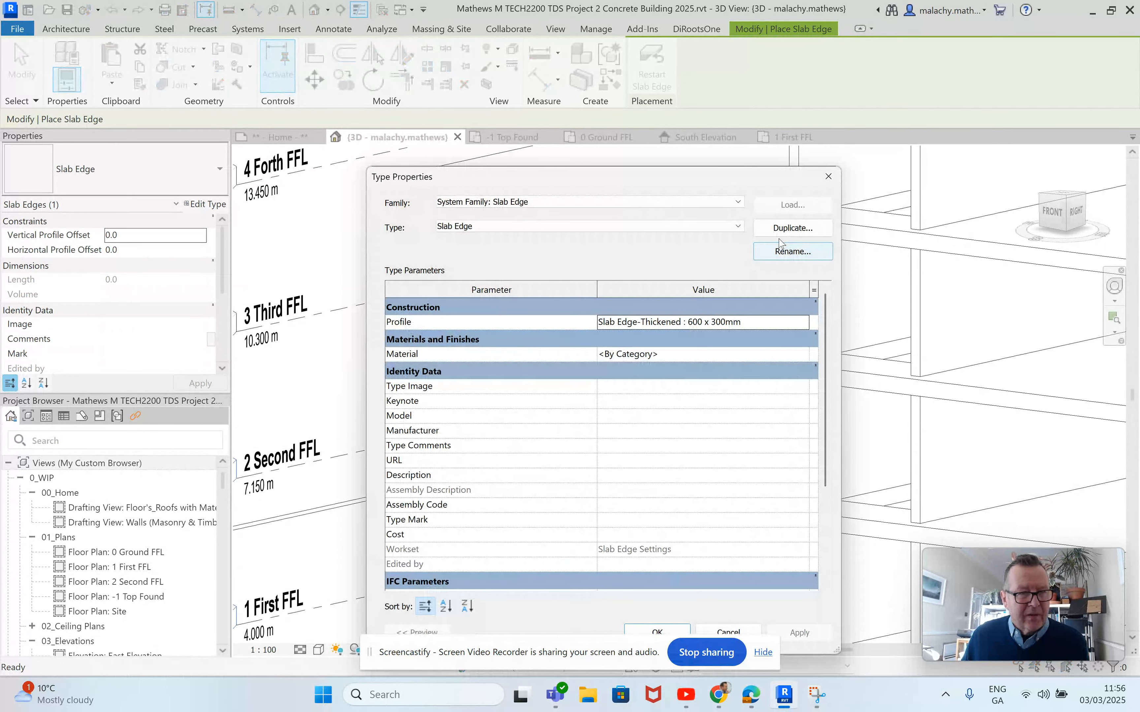
pyautogui.click(791, 228)
pyautogui.click(577, 400)
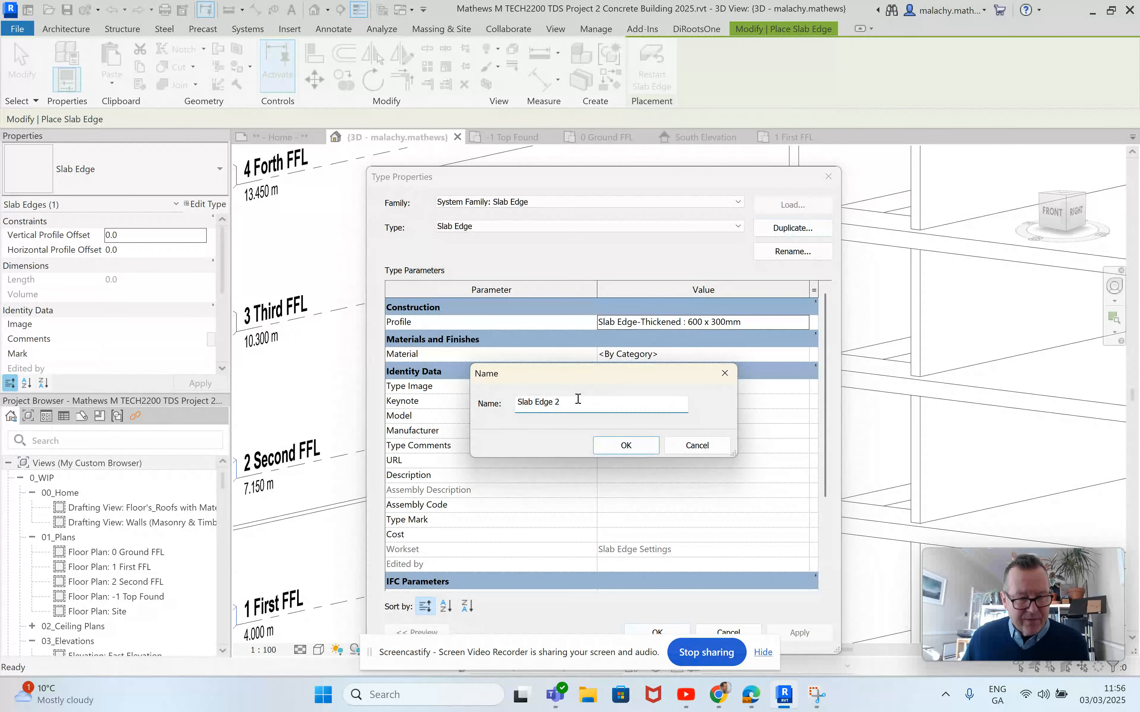
pyautogui.press('BackSpace')
pyautogui.write('Rec')
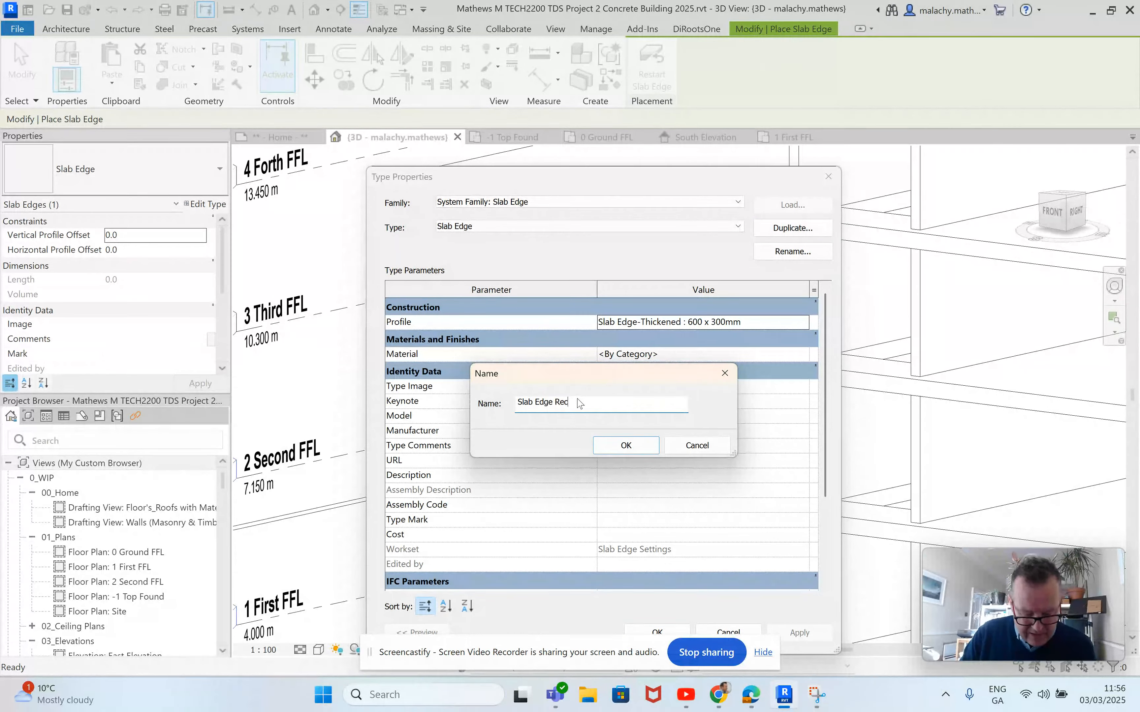
pyautogui.write('tangular')
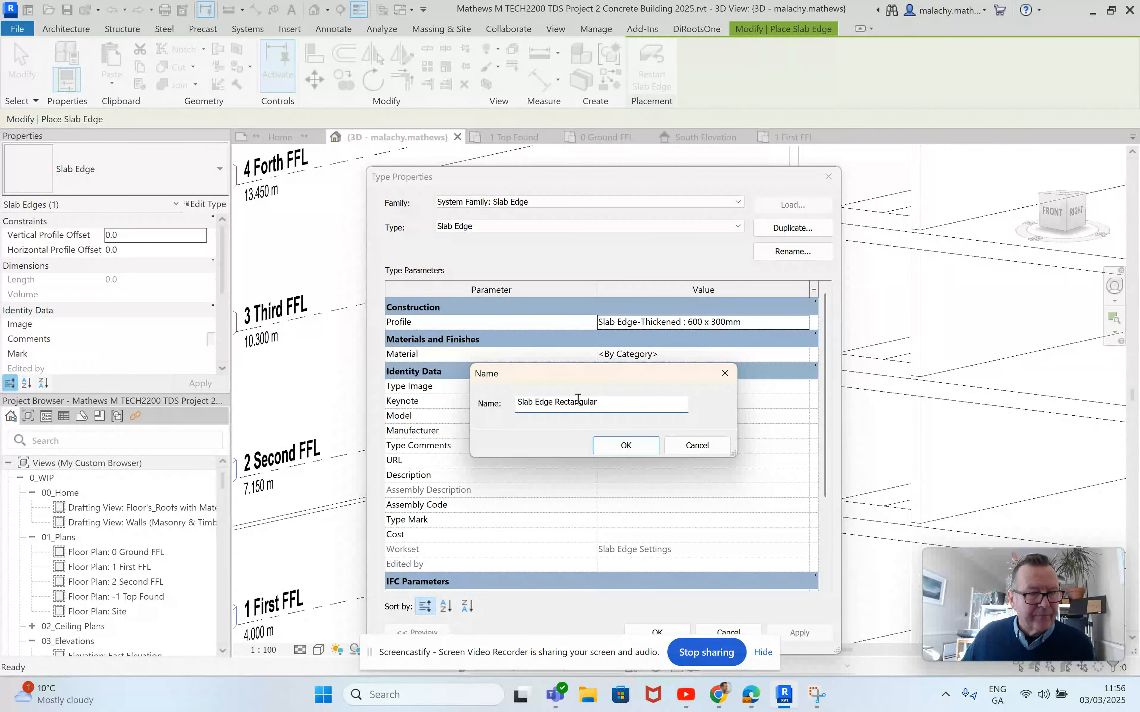
pyautogui.click(635, 453)
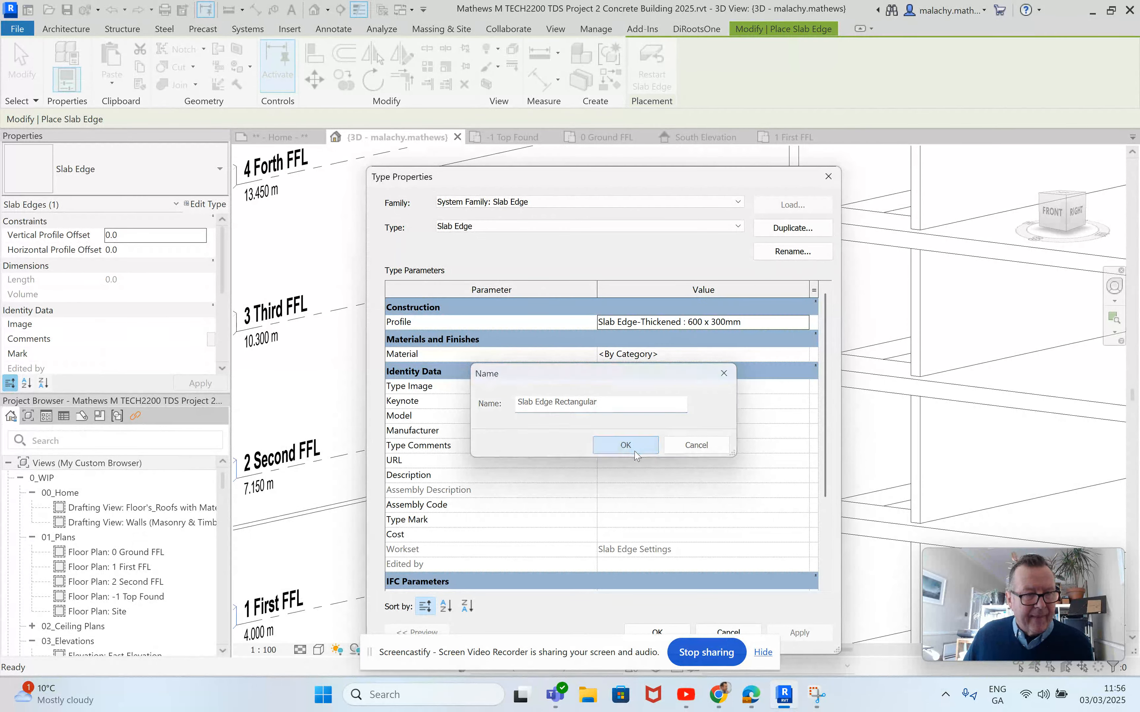
# Set the profile of the Slab Edge Rectangular type to Profiles_Slab_Edge_Thickened Option A : 500x300mm.
pyautogui.click(804, 324)
pyautogui.scroll(2, 739, 372)
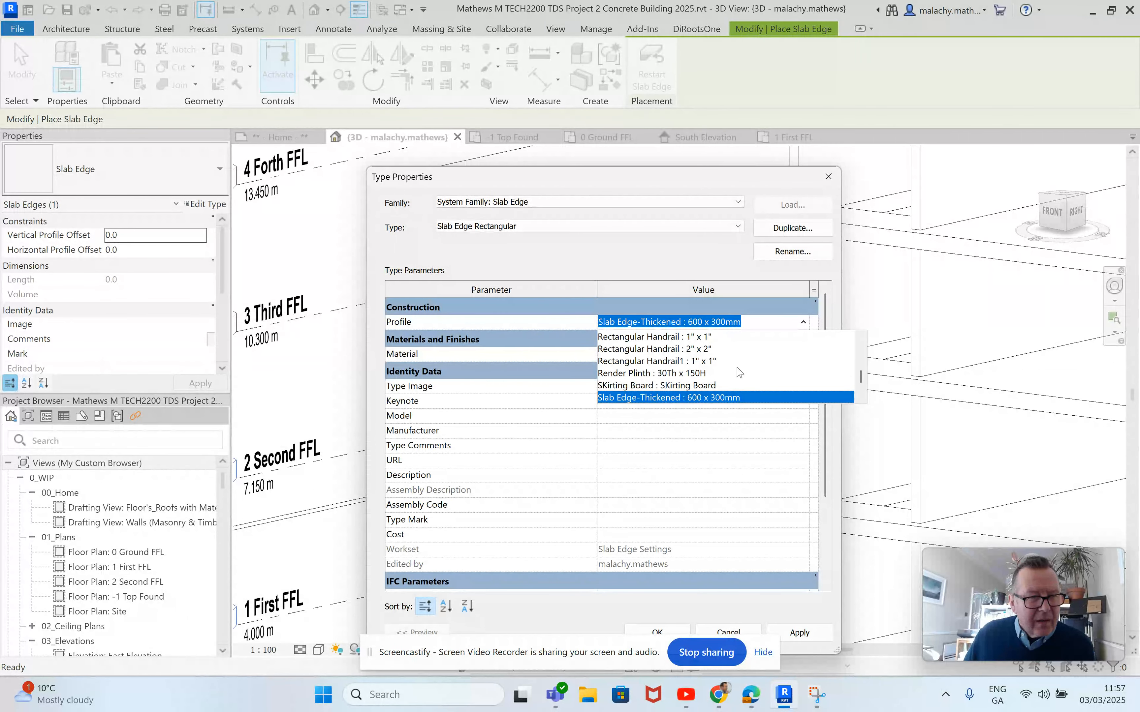
pyautogui.scroll(-2, 738, 372)
pyautogui.scroll(-5, 738, 372)
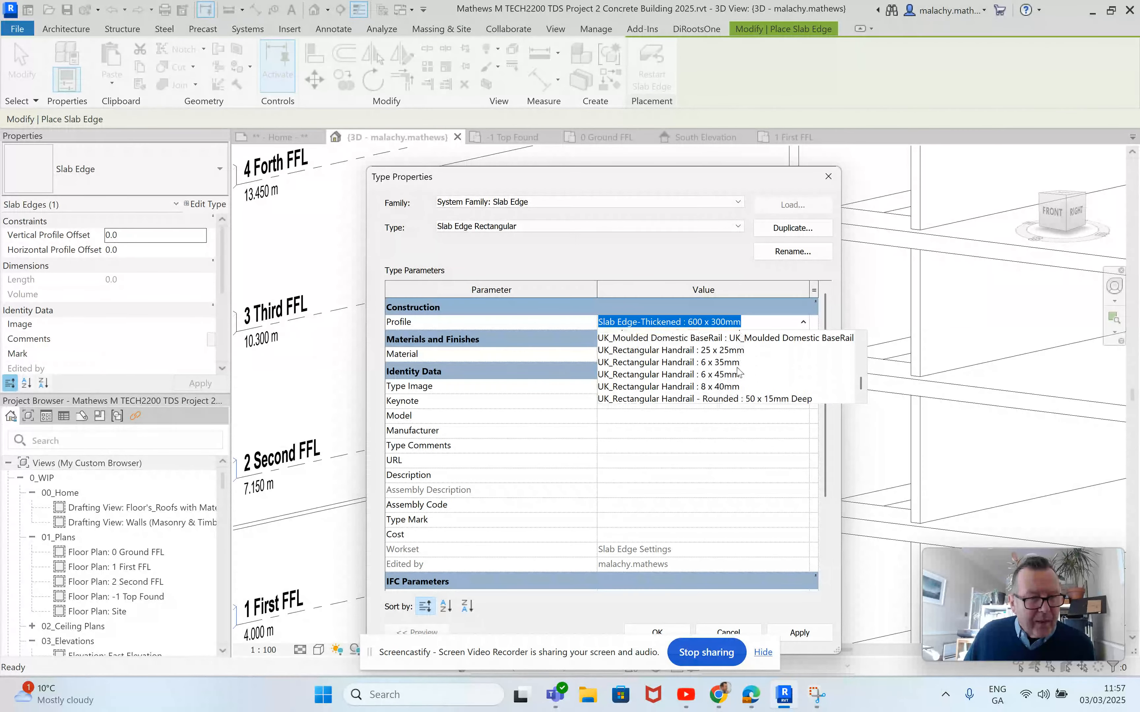
pyautogui.scroll(6, 739, 373)
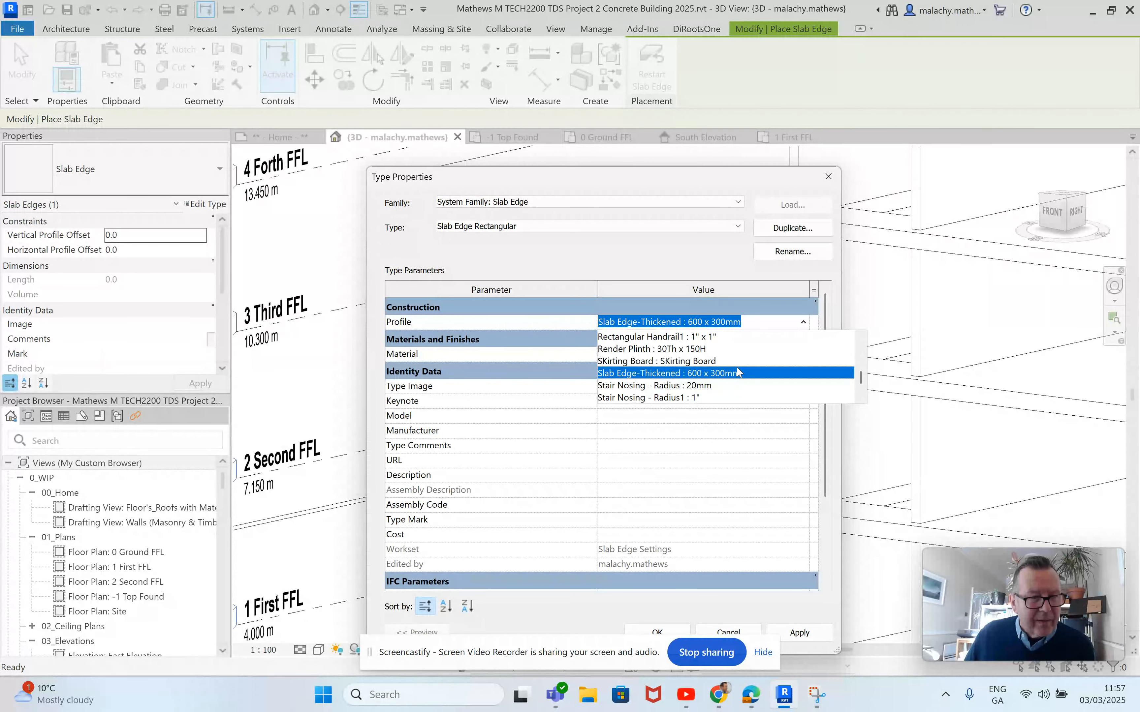
pyautogui.scroll(1, 742, 371)
pyautogui.scroll(5, 744, 377)
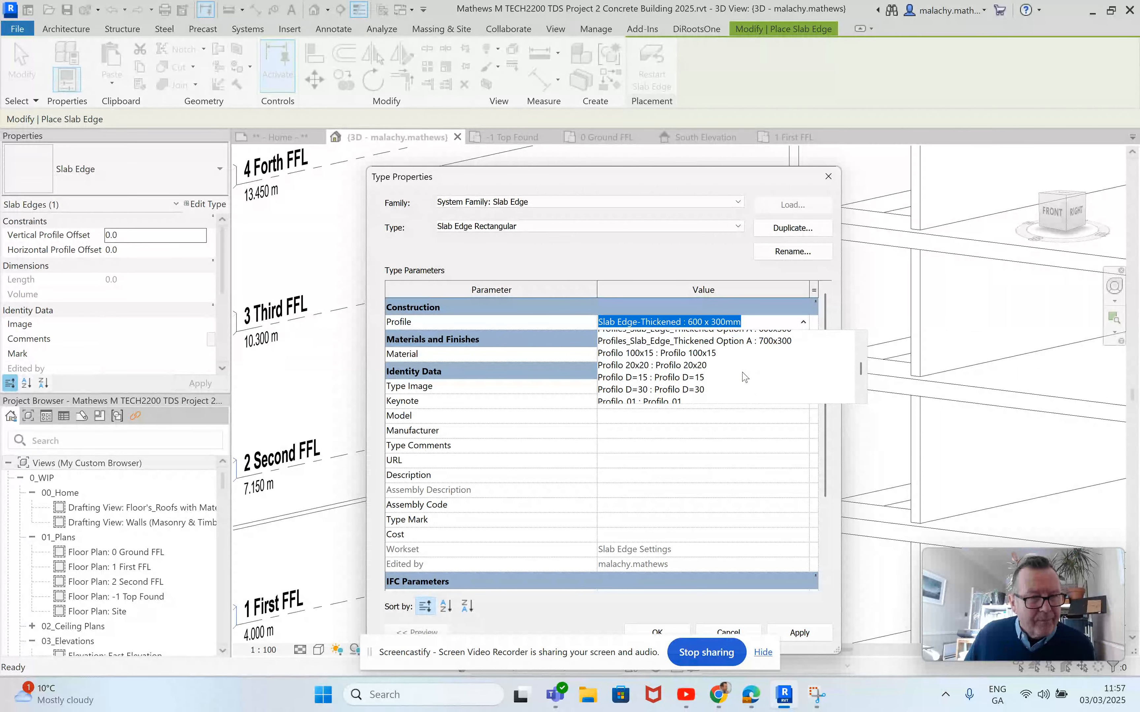
pyautogui.scroll(1, 745, 377)
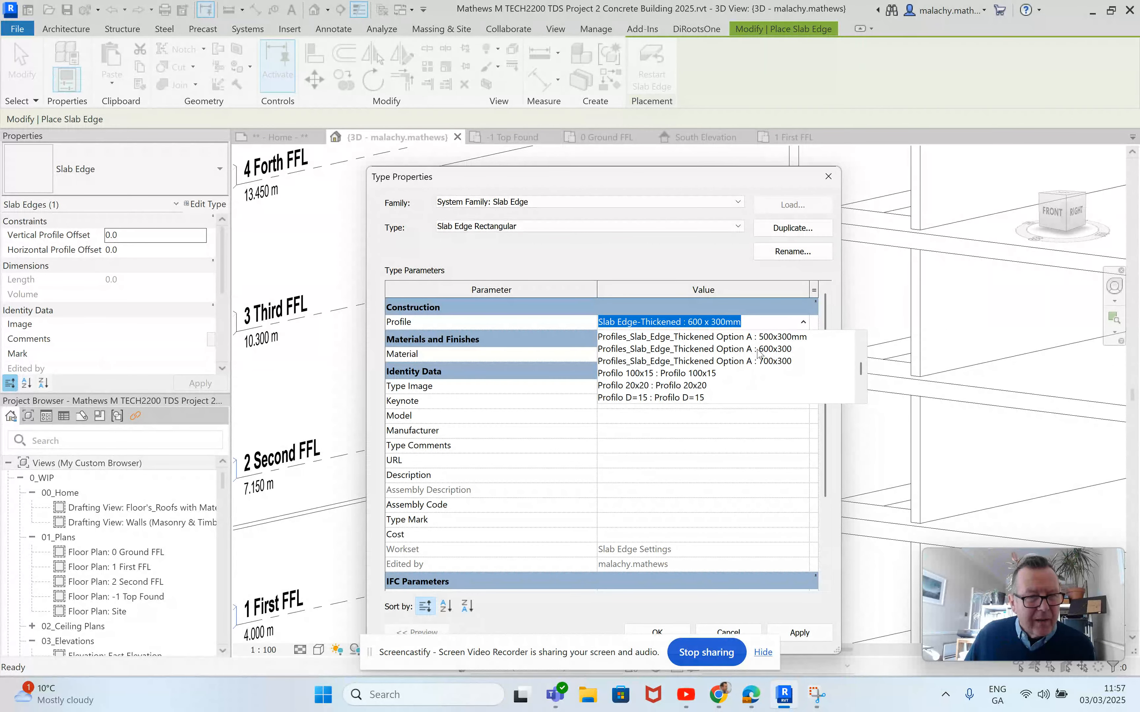
pyautogui.click(760, 337)
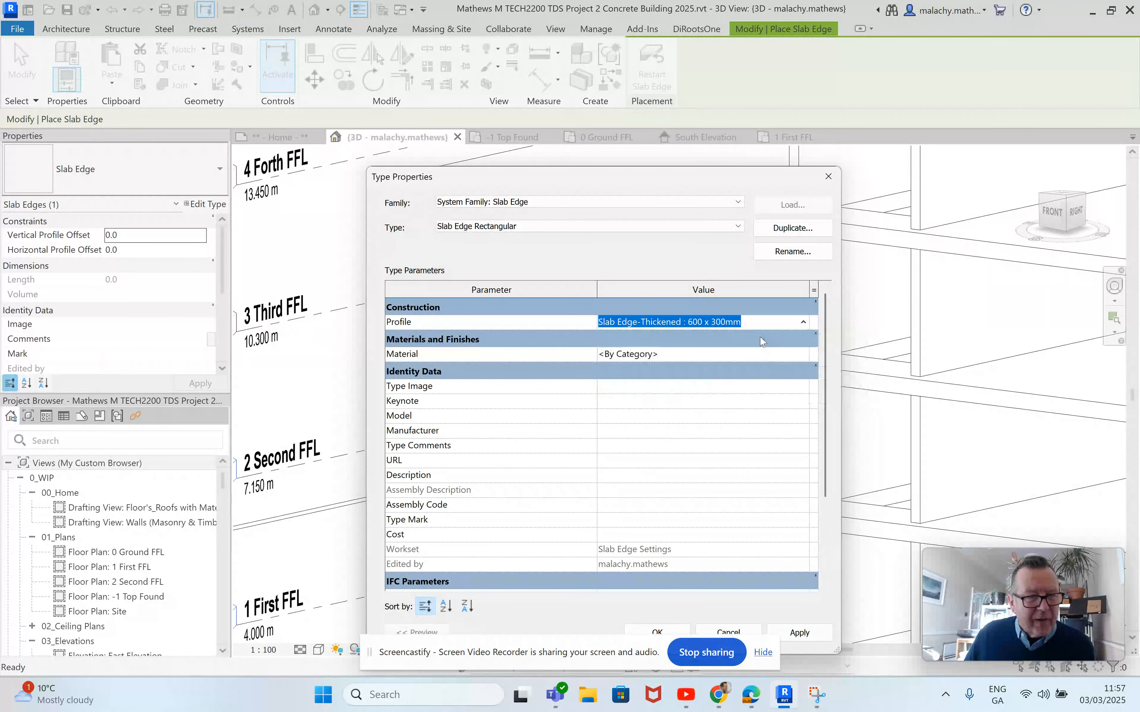
# Assign the material 0_AT_Concrete - Cast In Situ 25/30 to the slab edge type.
pyautogui.click(806, 354)
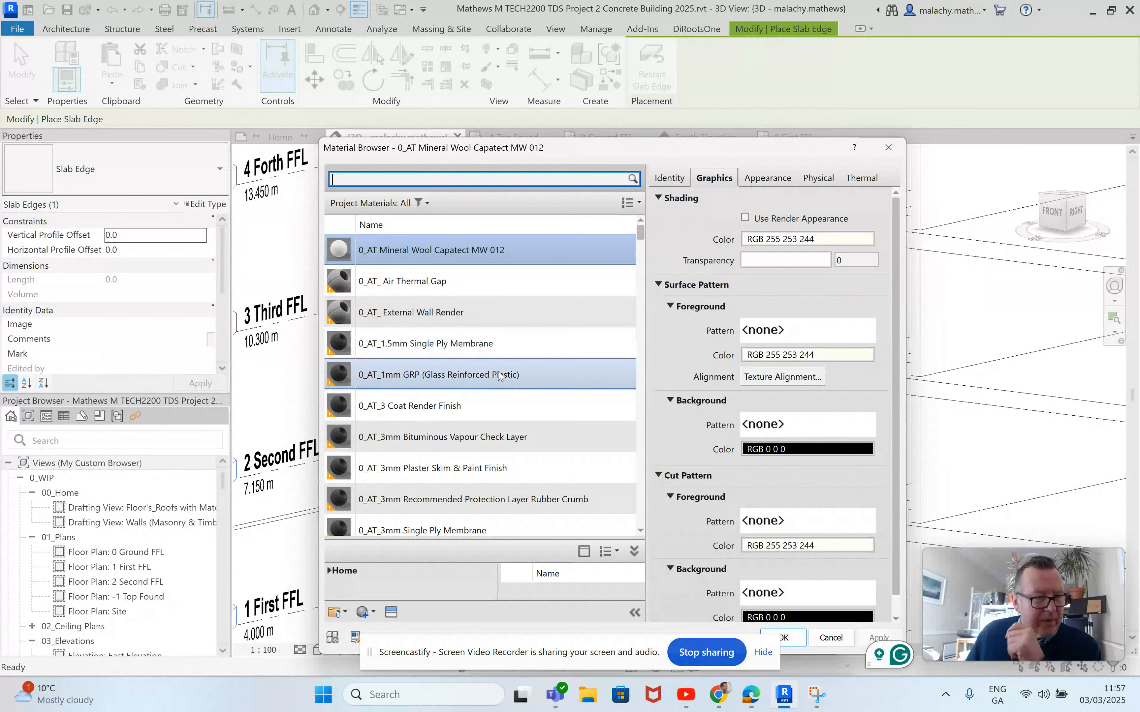
pyautogui.scroll(-5, 509, 377)
pyautogui.scroll(-3, 500, 375)
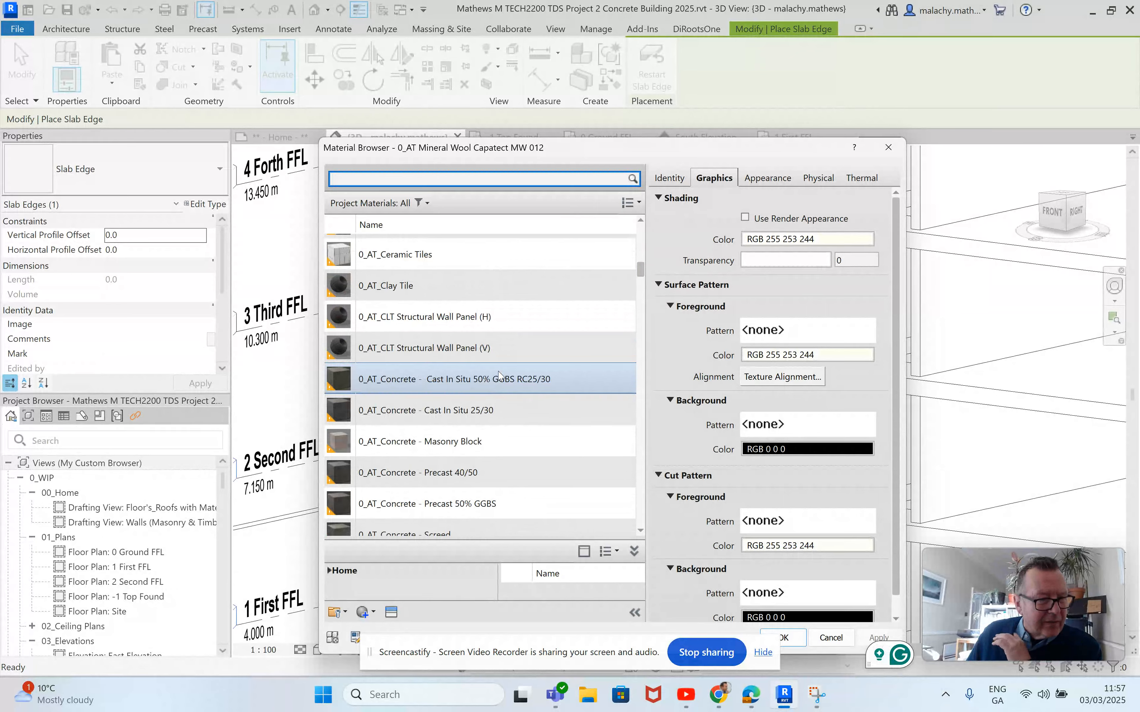
pyautogui.scroll(-2, 499, 375)
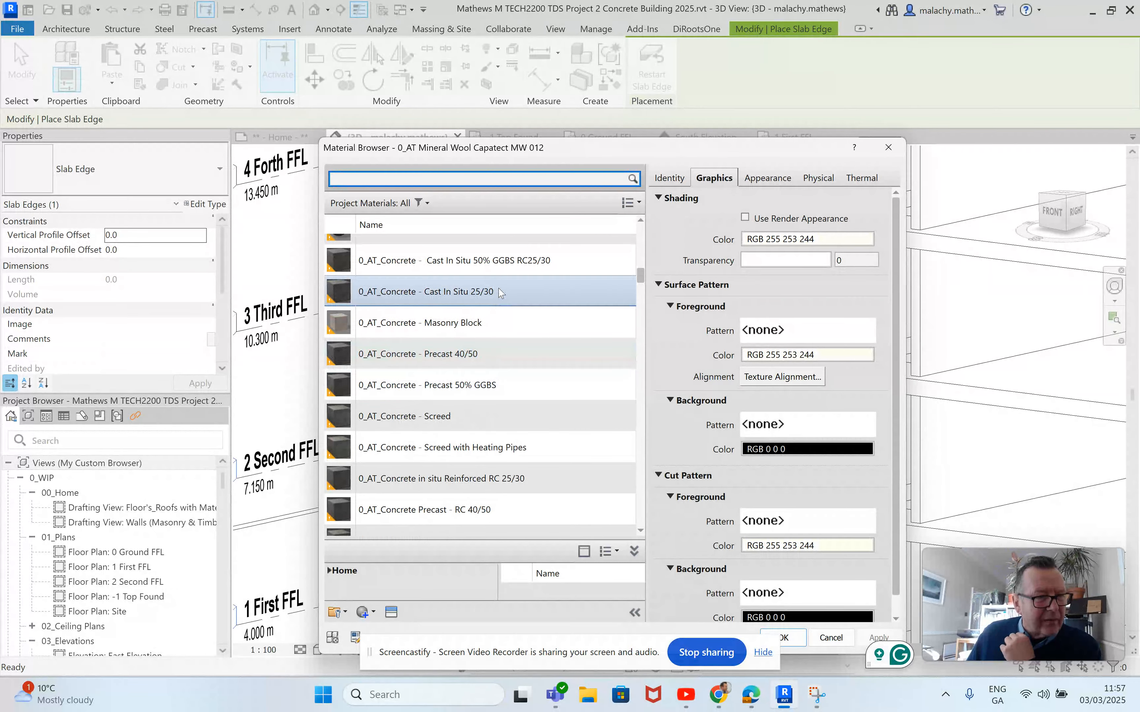
pyautogui.click(485, 292)
pyautogui.click(792, 640)
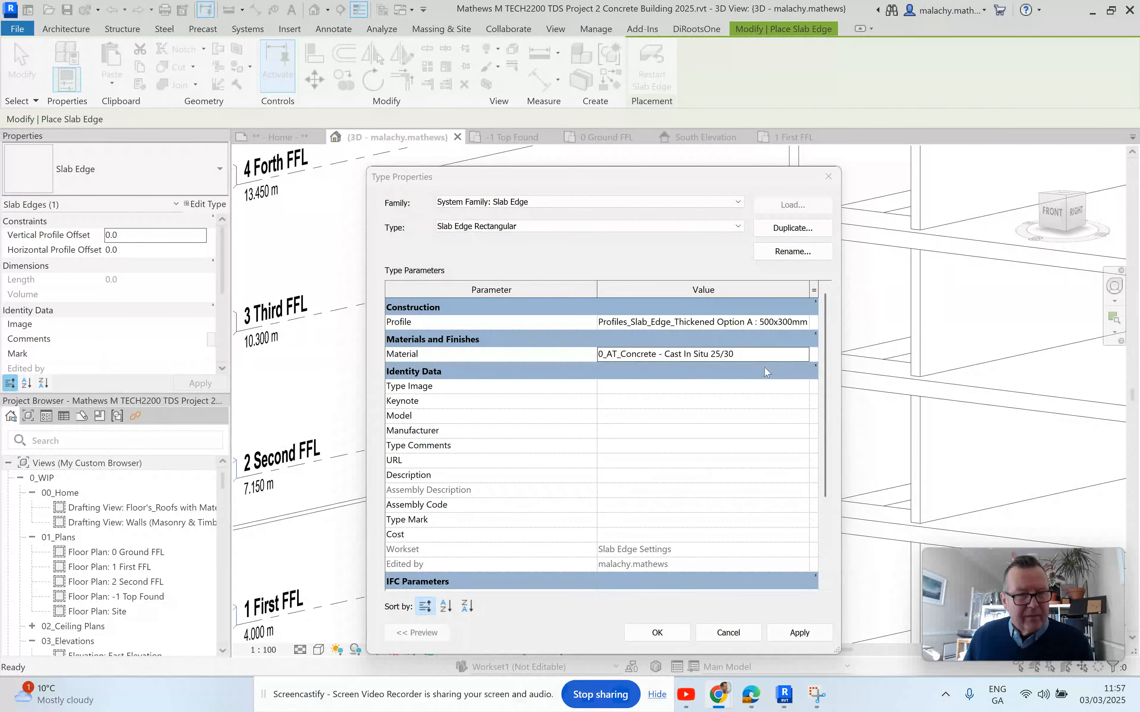
# Enter the type description "Concrete Slab Downstand Beam to Engineers details 300 x 500" and apply the slab edge type properties.
pyautogui.click(622, 477)
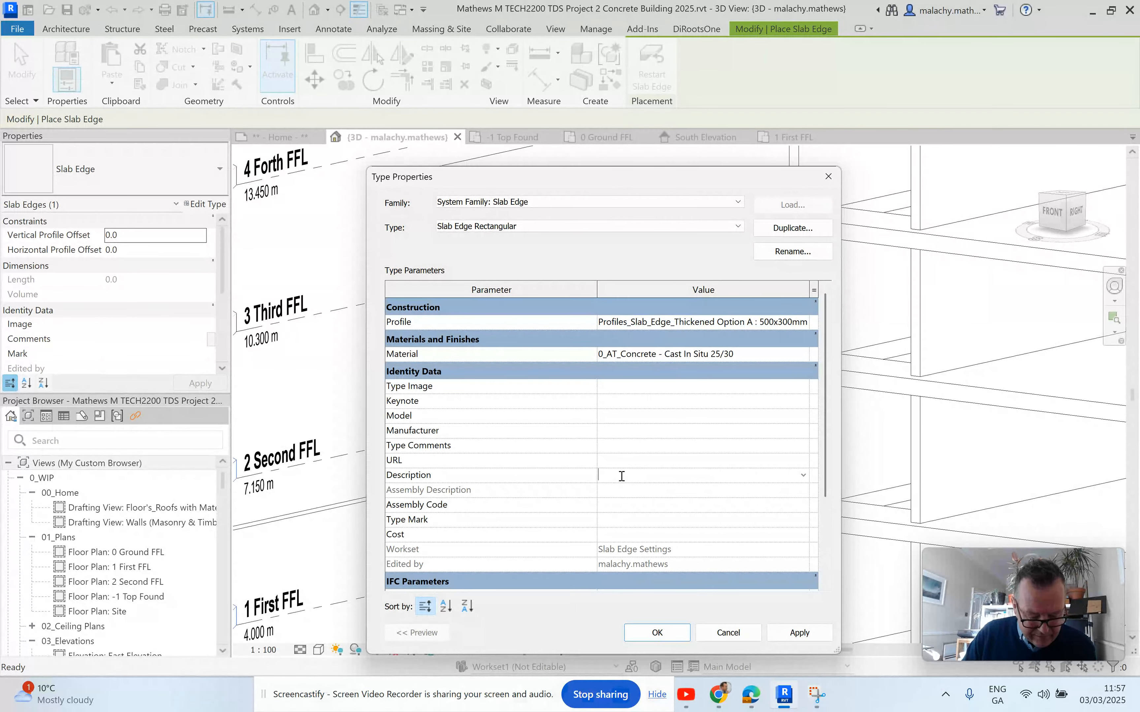
pyautogui.write('Concrete')
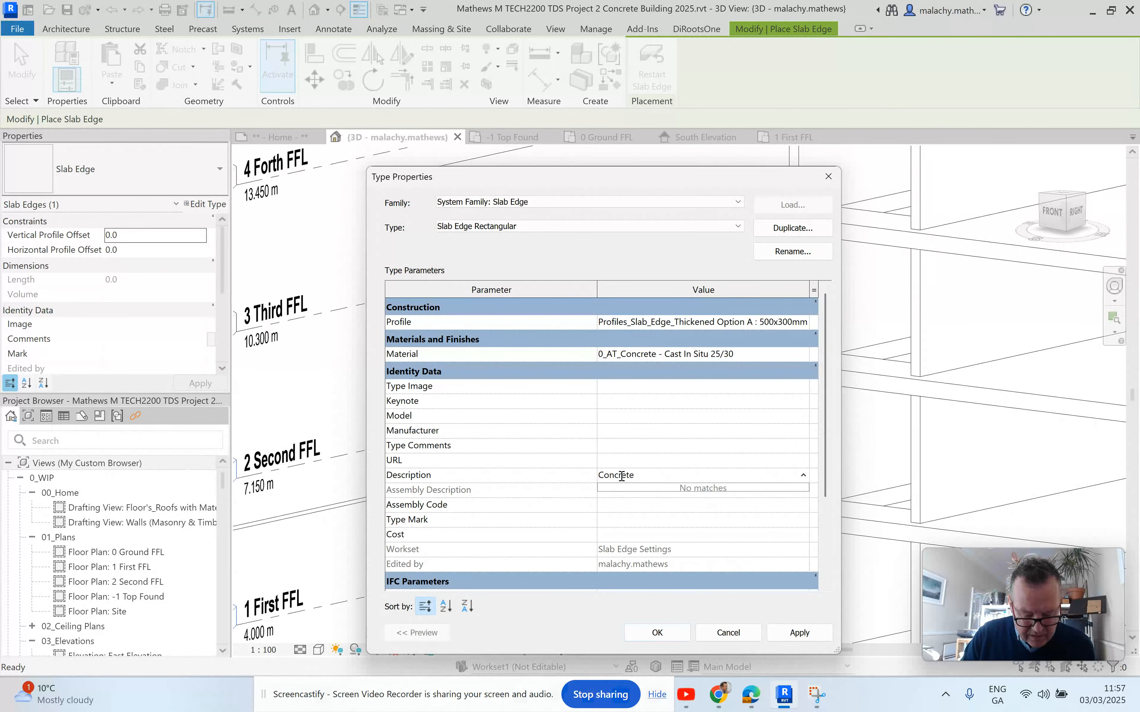
pyautogui.write(' S')
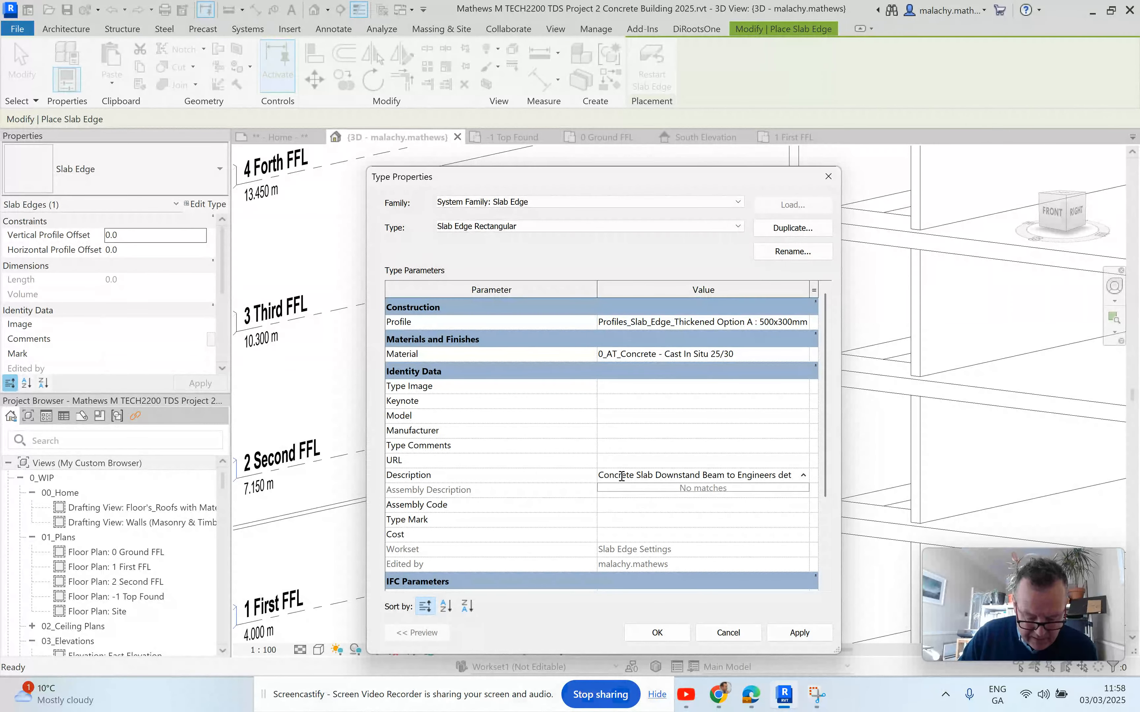
pyautogui.write('ls')
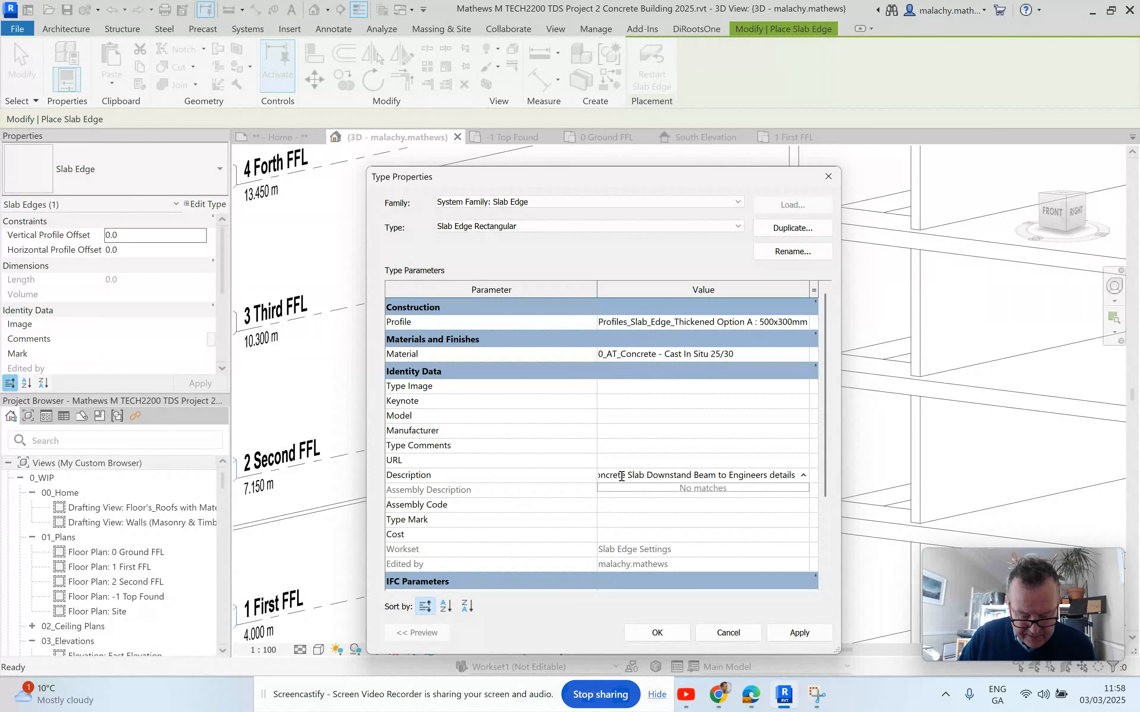
pyautogui.write(' 300 x')
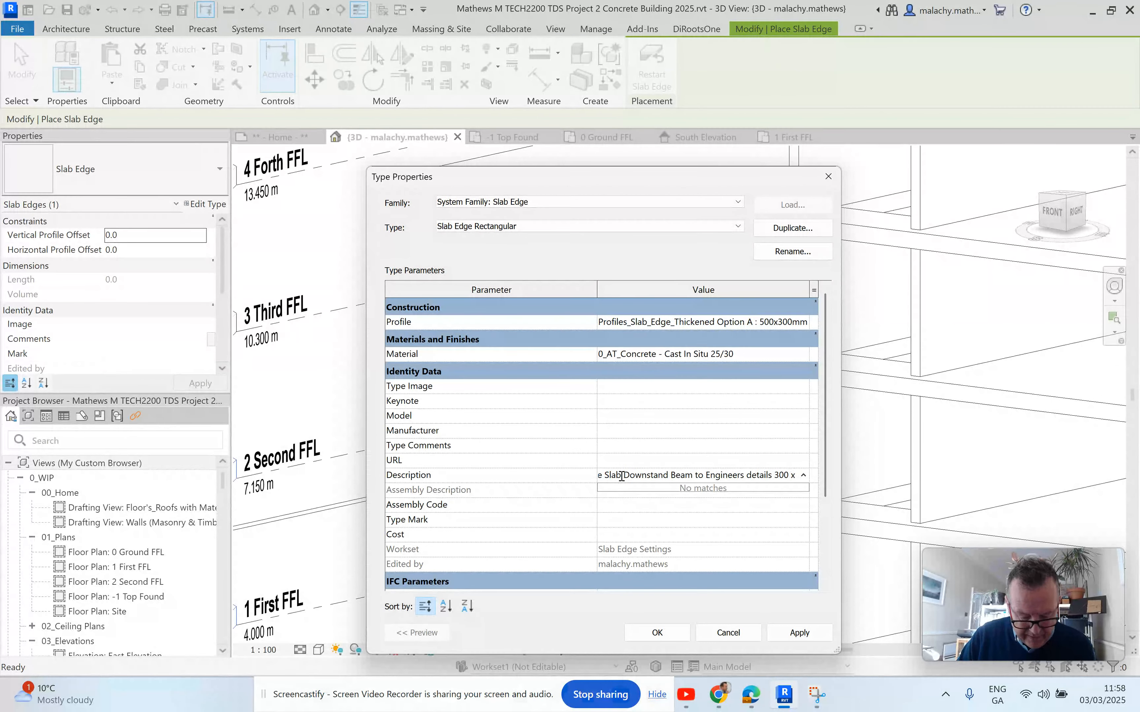
pyautogui.write(' 500')
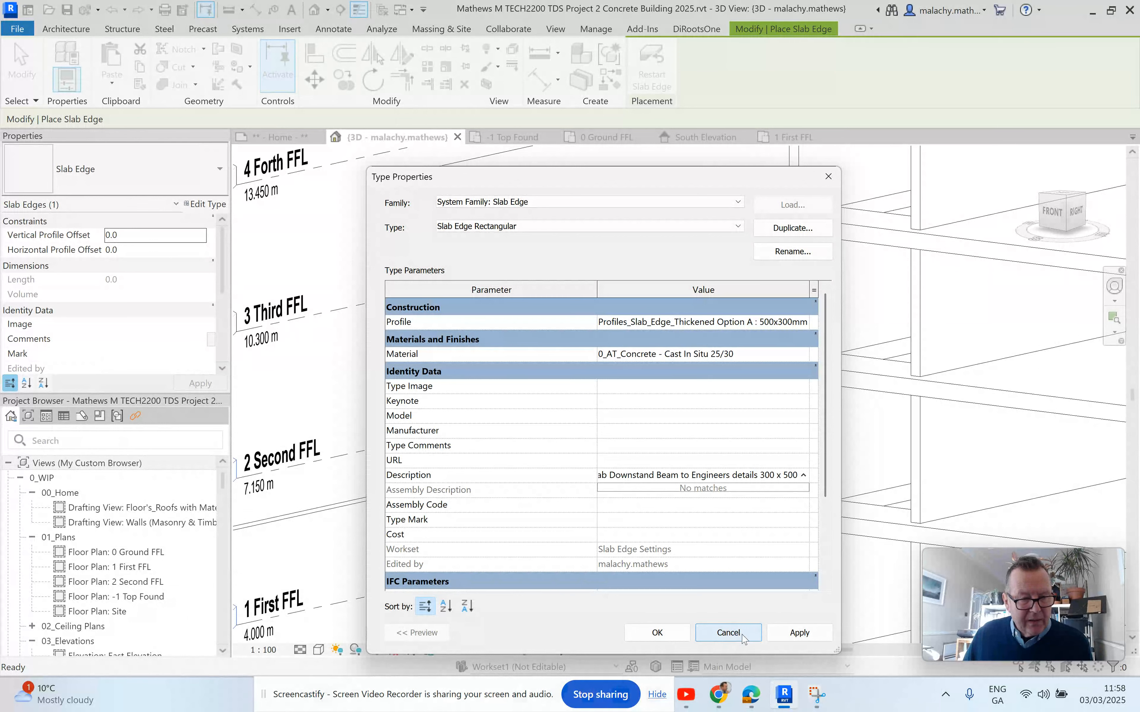
pyautogui.click(799, 633)
pyautogui.click(649, 633)
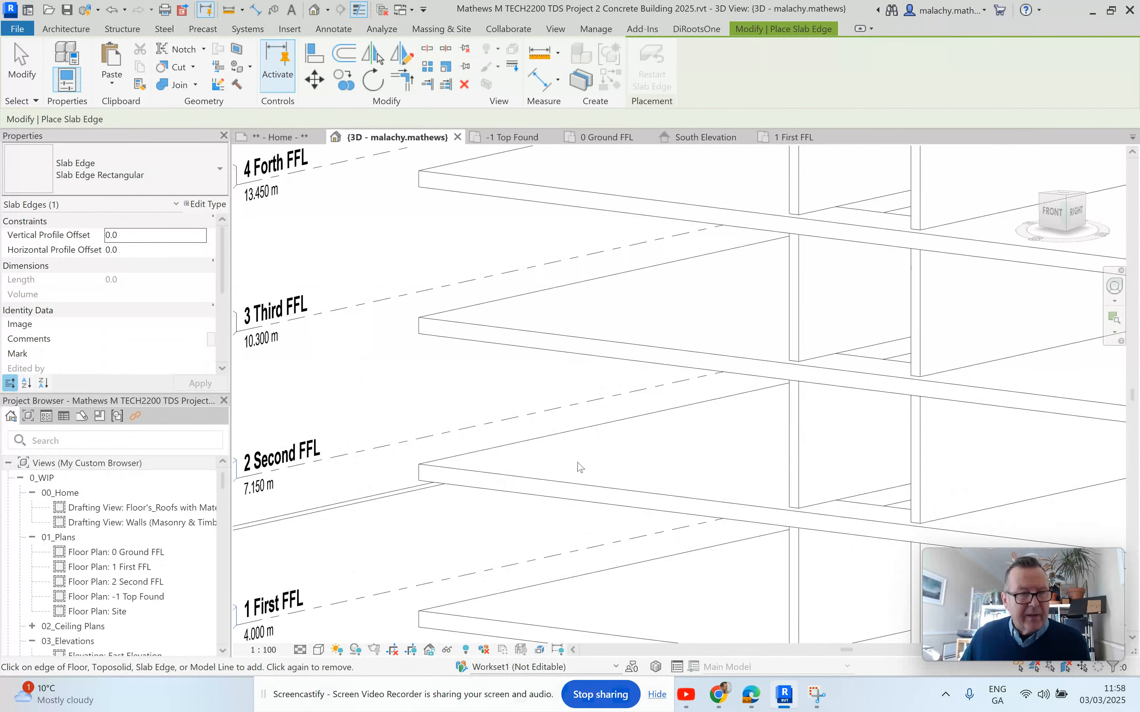
# Place slab edges along the front bottom edges of the third, fourth and second floor slabs.
pyautogui.click(492, 347)
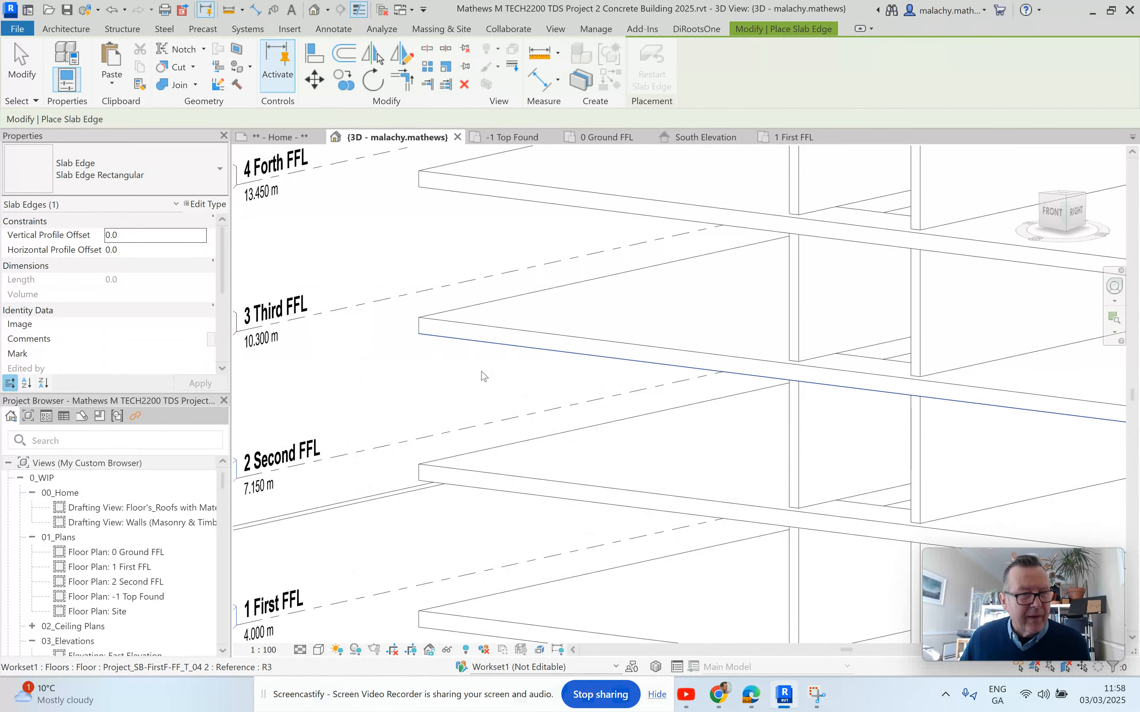
pyautogui.click(469, 194)
pyautogui.click(487, 498)
# Place slab edges around the whole bottom perimeter of the first floor slab and the roof slab using chained edge selection.
pyautogui.moveTo(490, 516); pyautogui.dragTo(475, 406, button='middle')
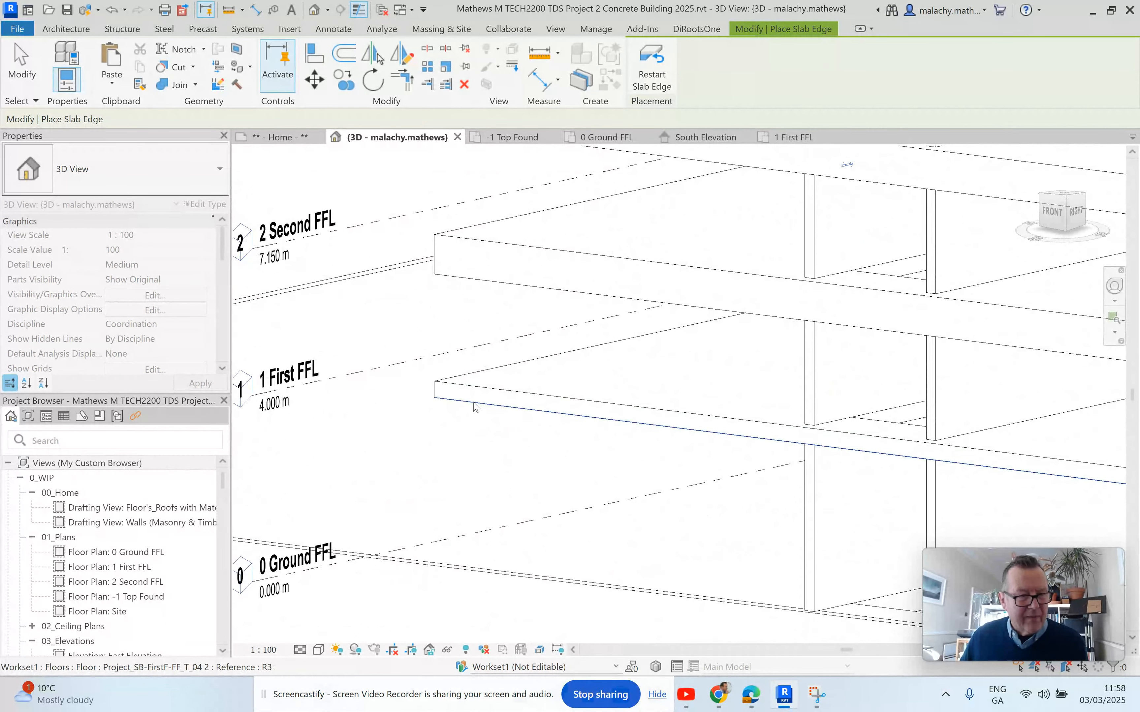
pyautogui.press('Tab')
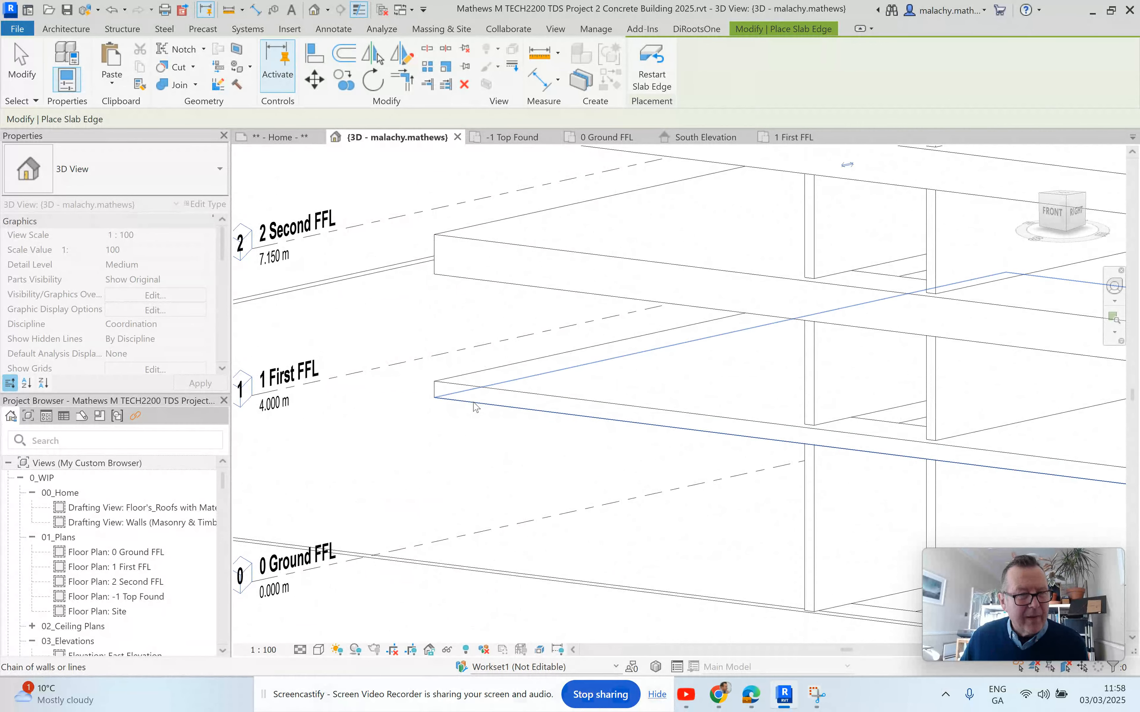
pyautogui.click(476, 406)
pyautogui.scroll(-2, 480, 427)
pyautogui.scroll(-3, 540, 387)
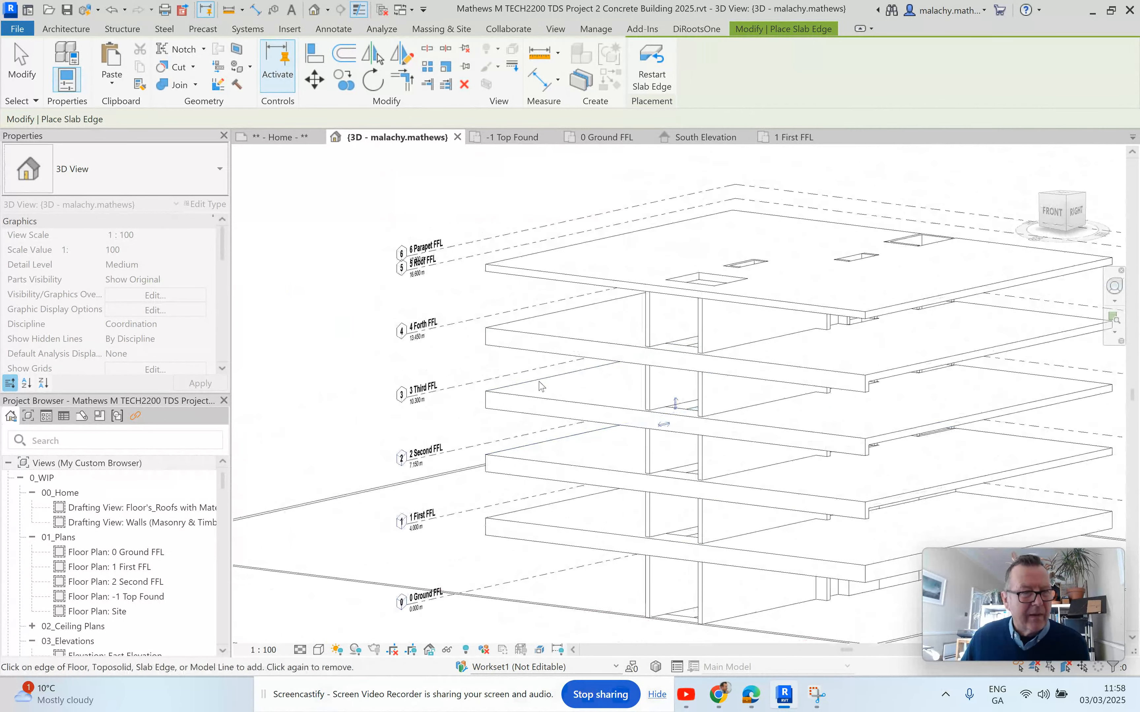
pyautogui.press('Tab')
pyautogui.click(522, 283)
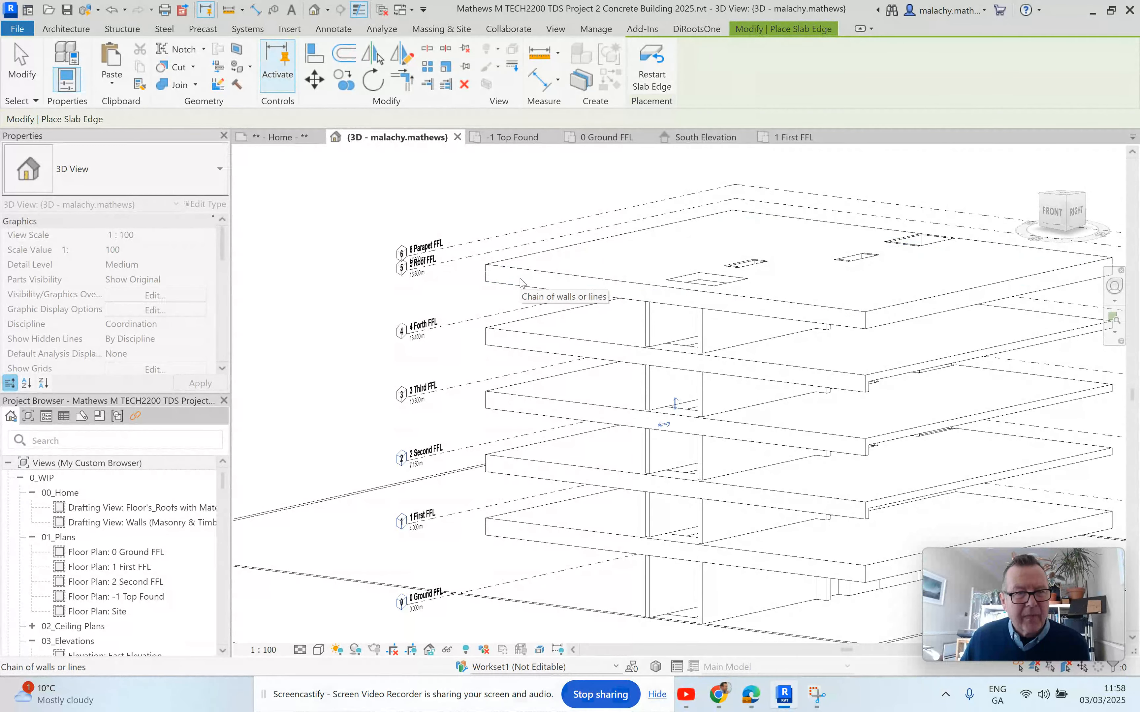
# Place slab edges along the remaining outer bottom edges of the fourth, third and second floor slabs around the building.
pyautogui.click(903, 378)
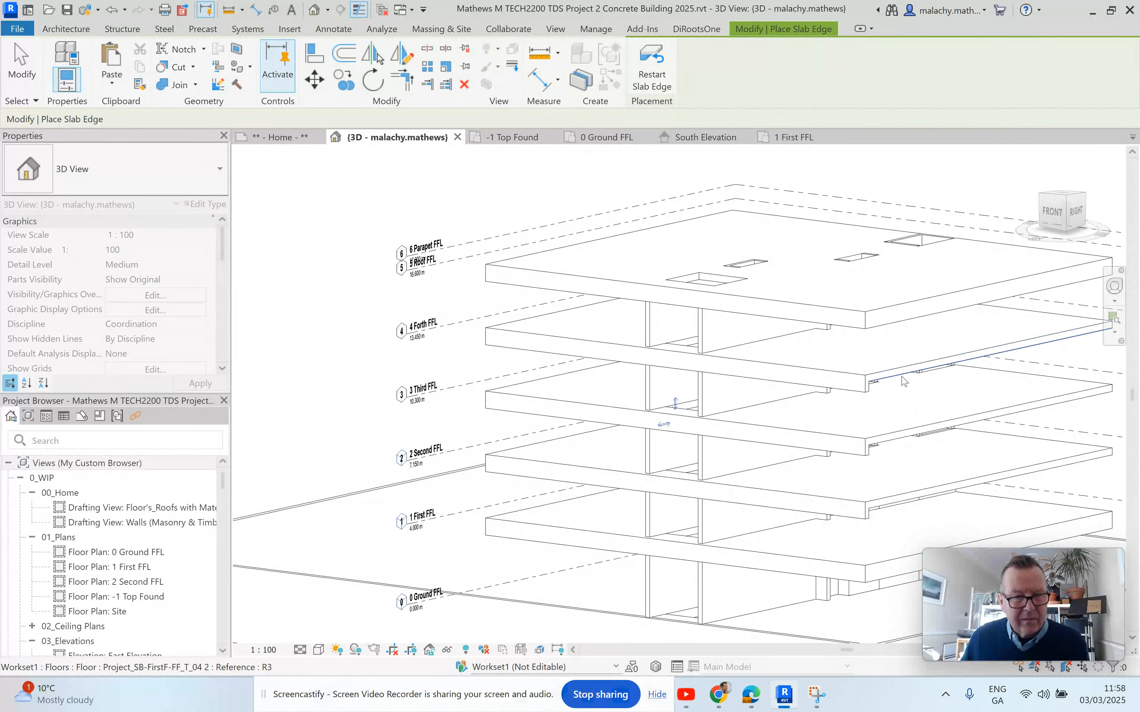
pyautogui.click(903, 450)
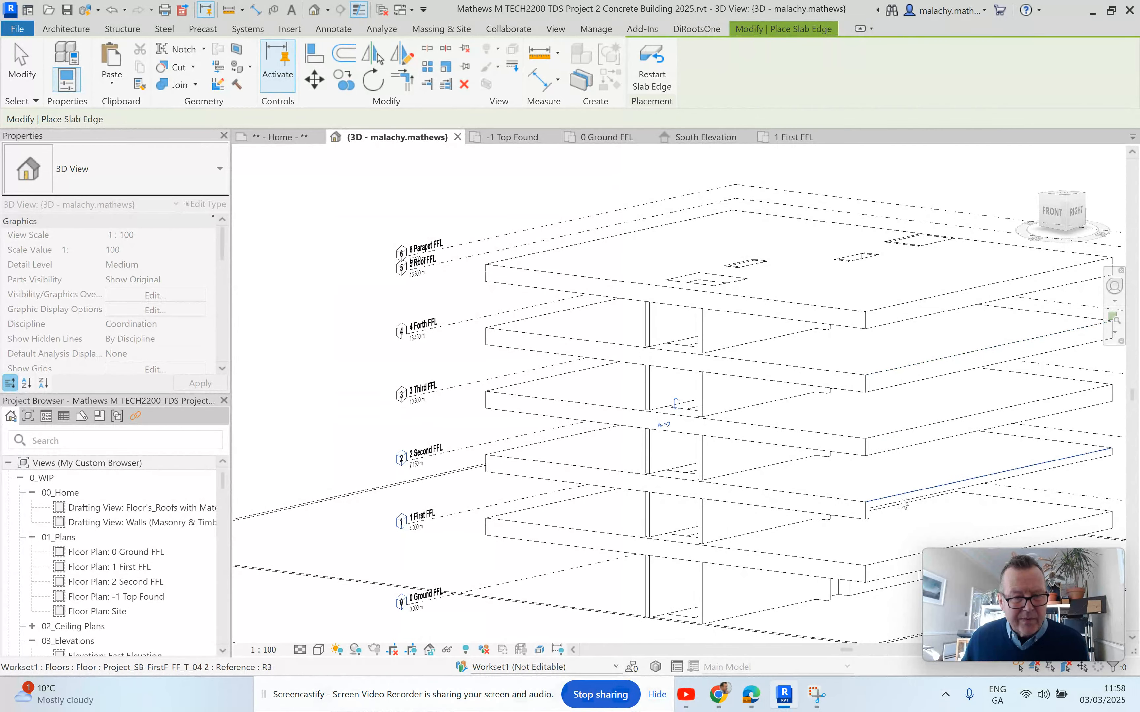
pyautogui.click(905, 511)
pyautogui.keyDown('shift'); pyautogui.moveTo(1004, 534); pyautogui.dragTo(725, 509, button='middle'); pyautogui.keyUp('shift')
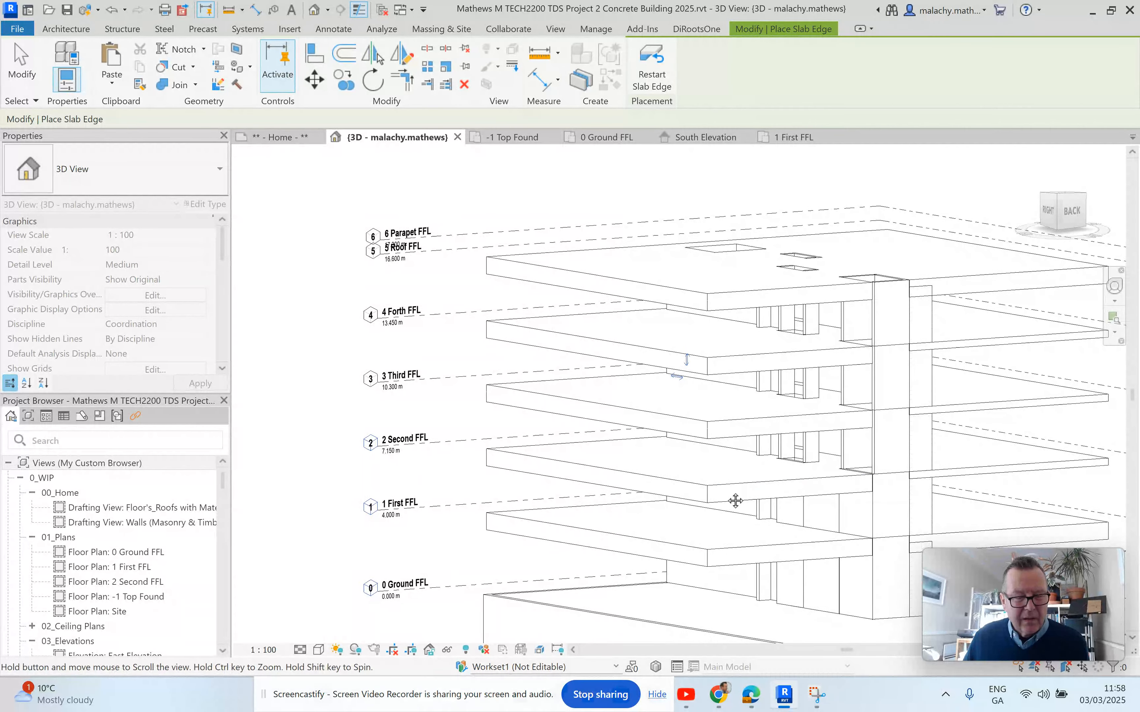
pyautogui.moveTo(779, 503); pyautogui.dragTo(610, 495, button='middle')
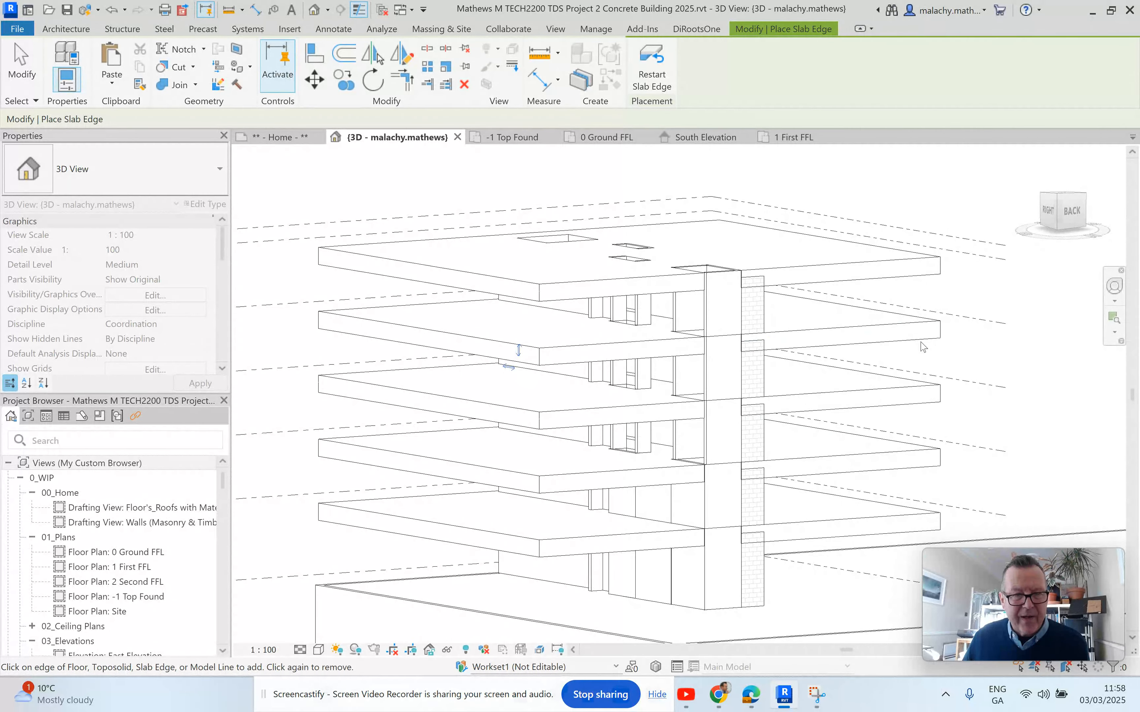
pyautogui.keyDown('shift'); pyautogui.moveTo(936, 361); pyautogui.dragTo(758, 368, button='middle'); pyautogui.keyUp('shift')
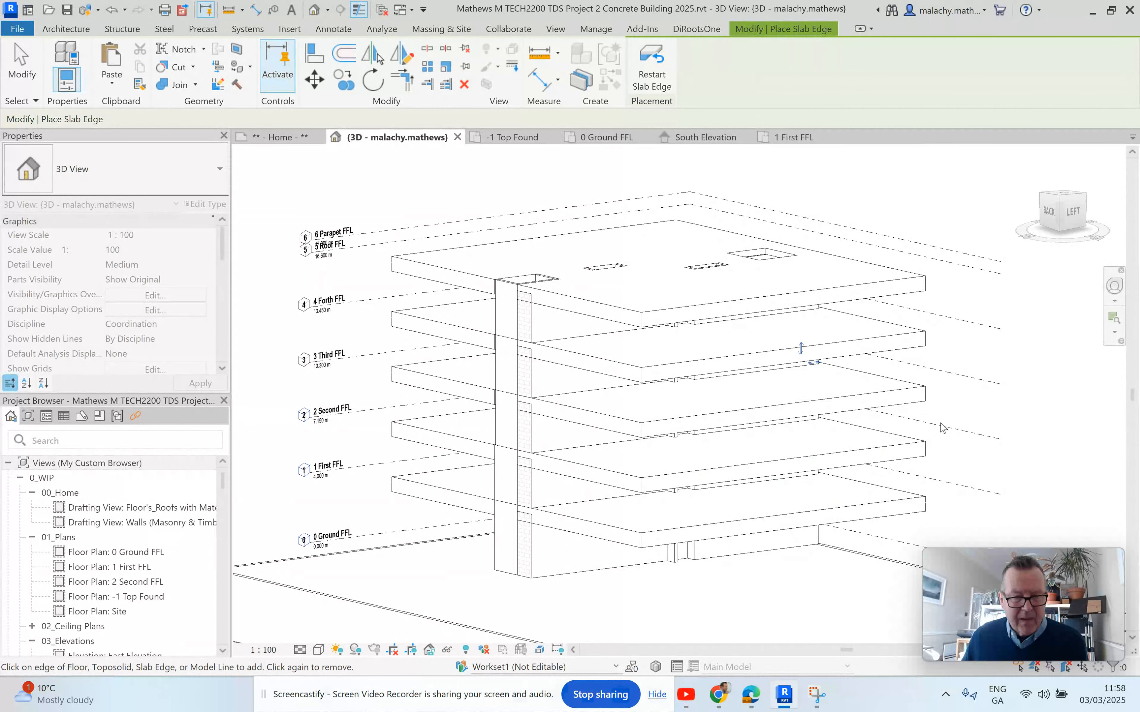
pyautogui.scroll(-4, 798, 476)
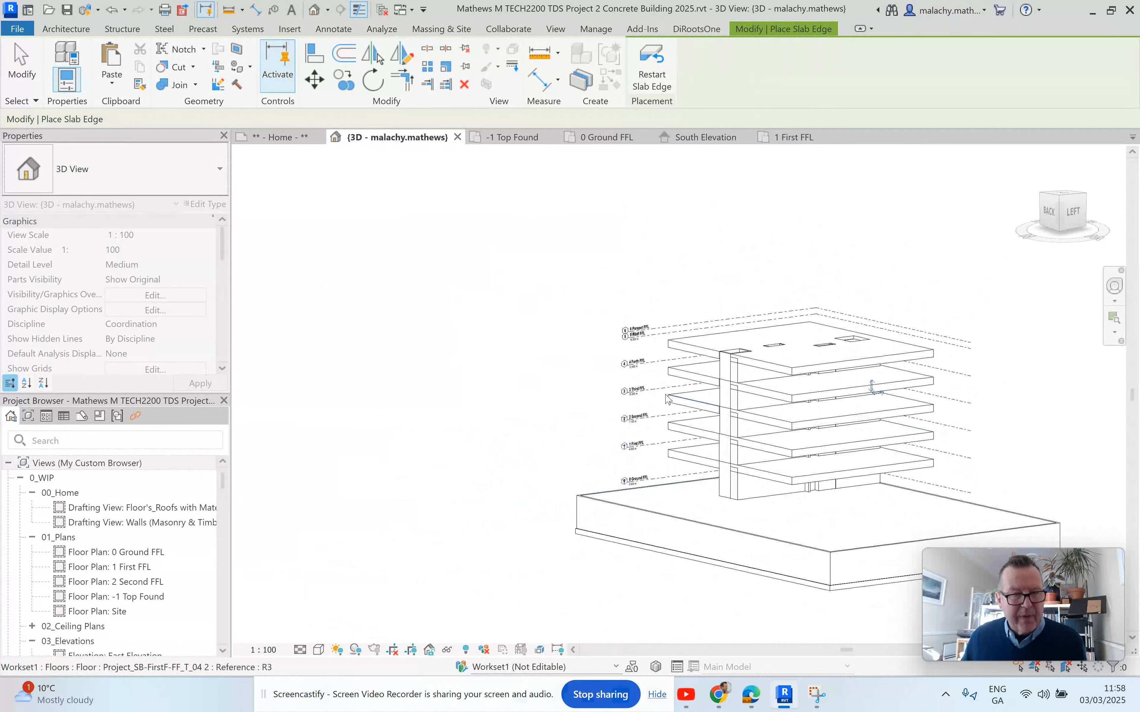
# Finish placing slab edges and open Section 1 from its section marker in the 0 Ground FFL floor plan.
pyautogui.click(613, 138)
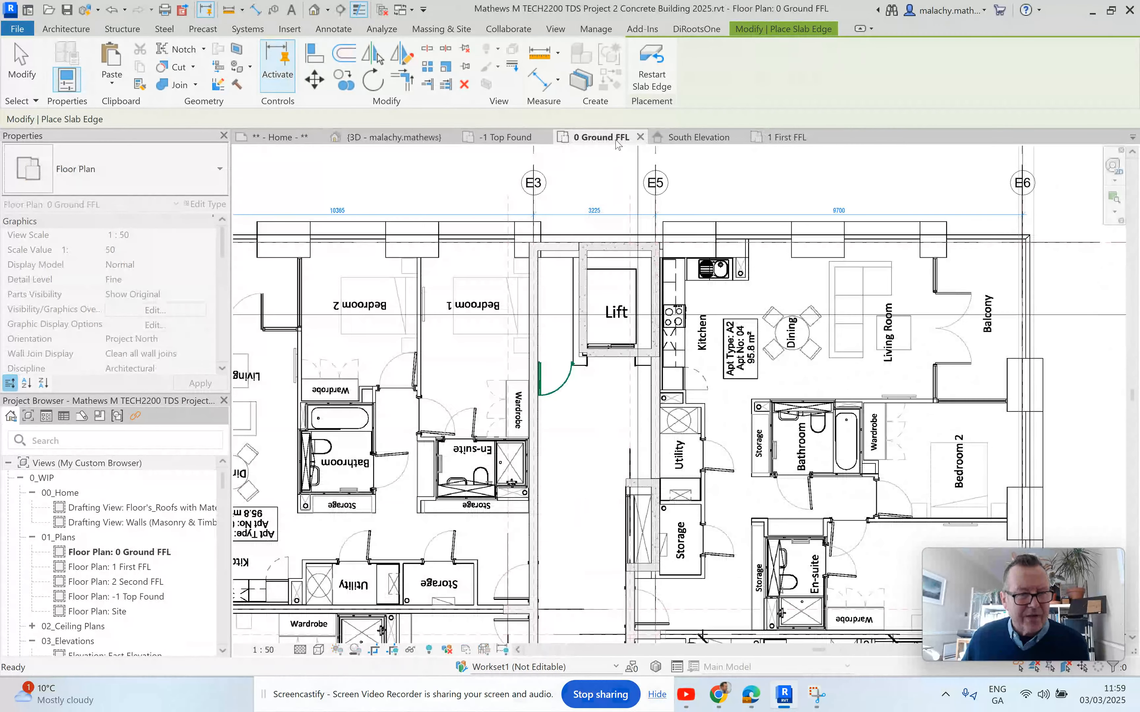
pyautogui.scroll(-4, 723, 271)
pyautogui.scroll(-2, 723, 271)
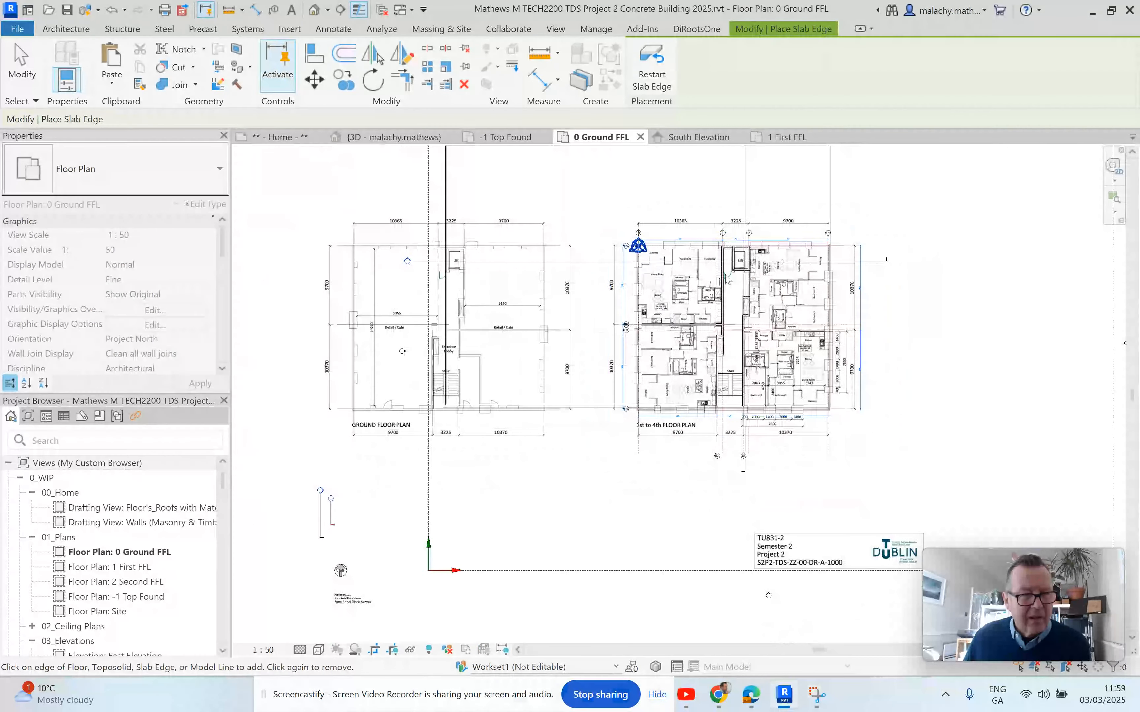
pyautogui.scroll(-2, 746, 215)
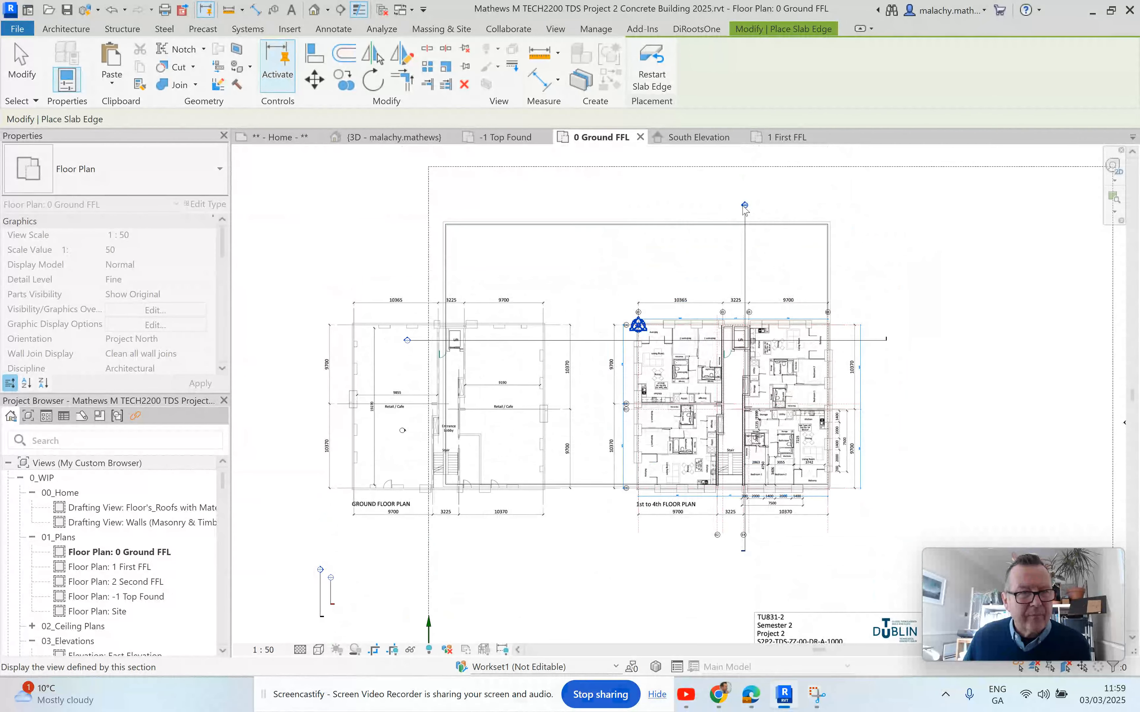
pyautogui.click(667, 393)
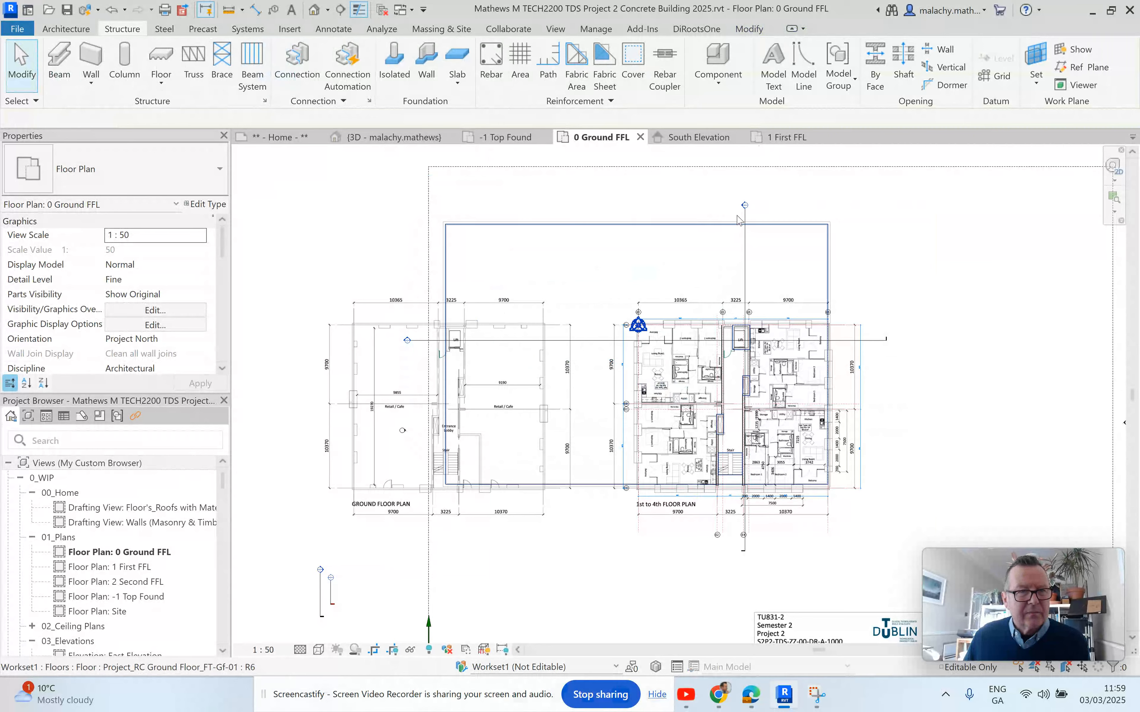
pyautogui.doubleClick(743, 210)
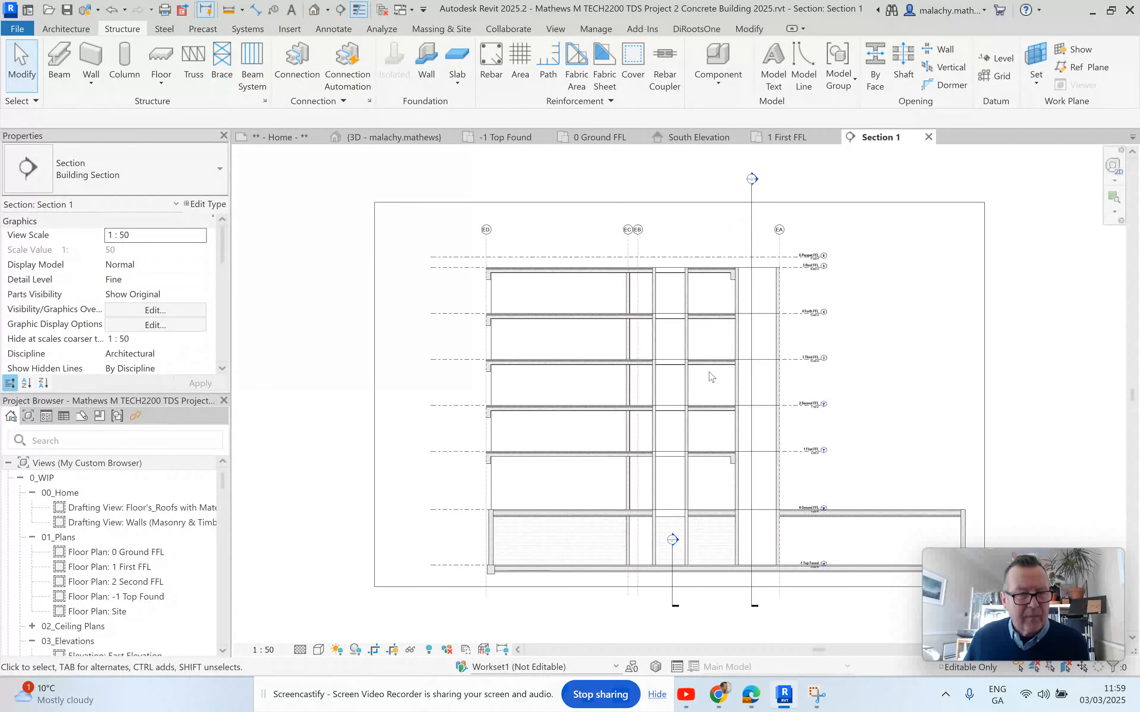
# Select the downstand beam under the roof slab's outer edge in the section and review its type and instance properties.
pyautogui.scroll(3, 500, 293)
pyautogui.scroll(3, 495, 282)
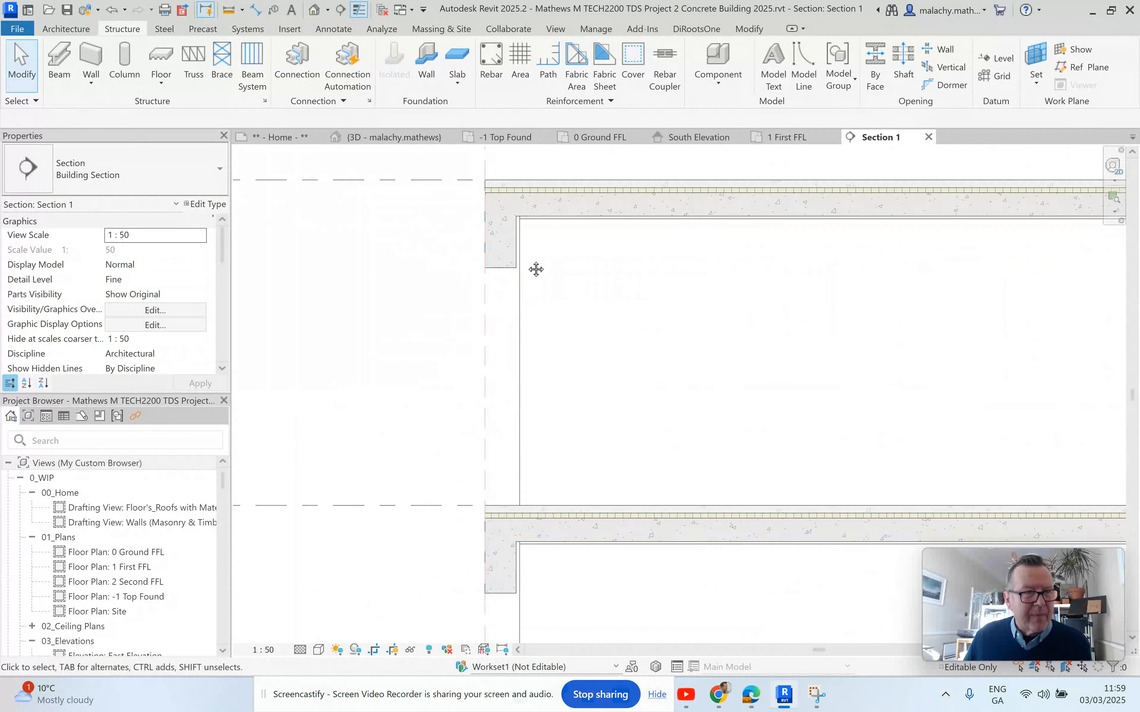
pyautogui.scroll(3, 636, 324)
pyautogui.click(634, 315)
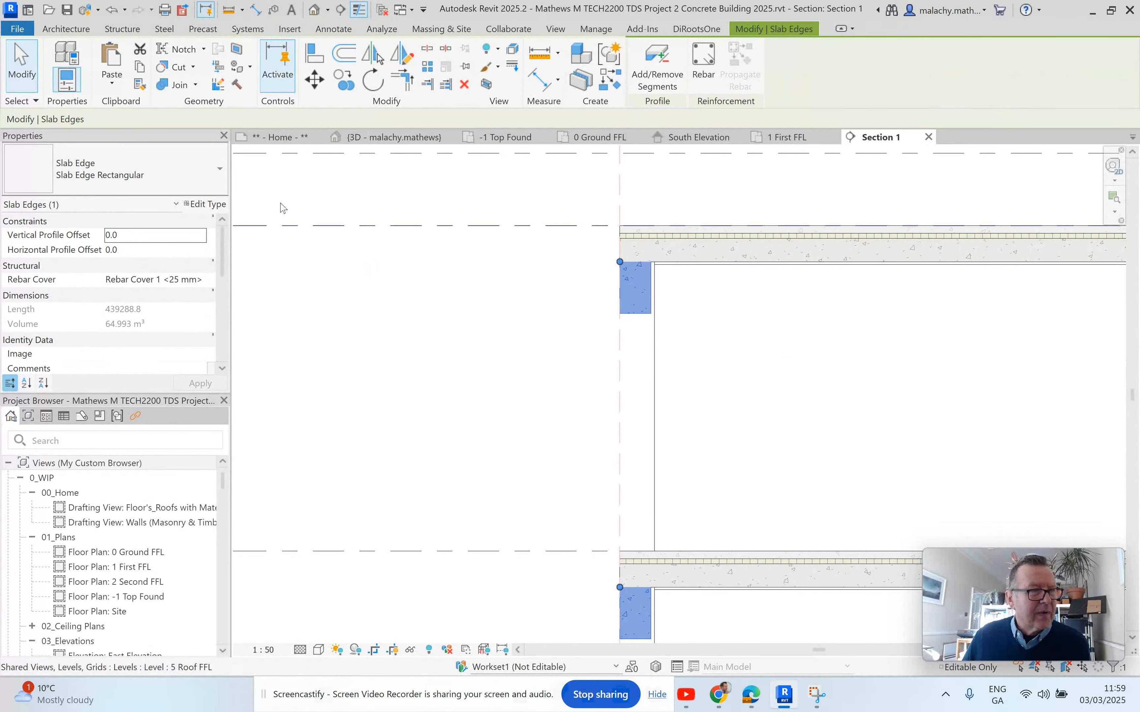
pyautogui.click(205, 206)
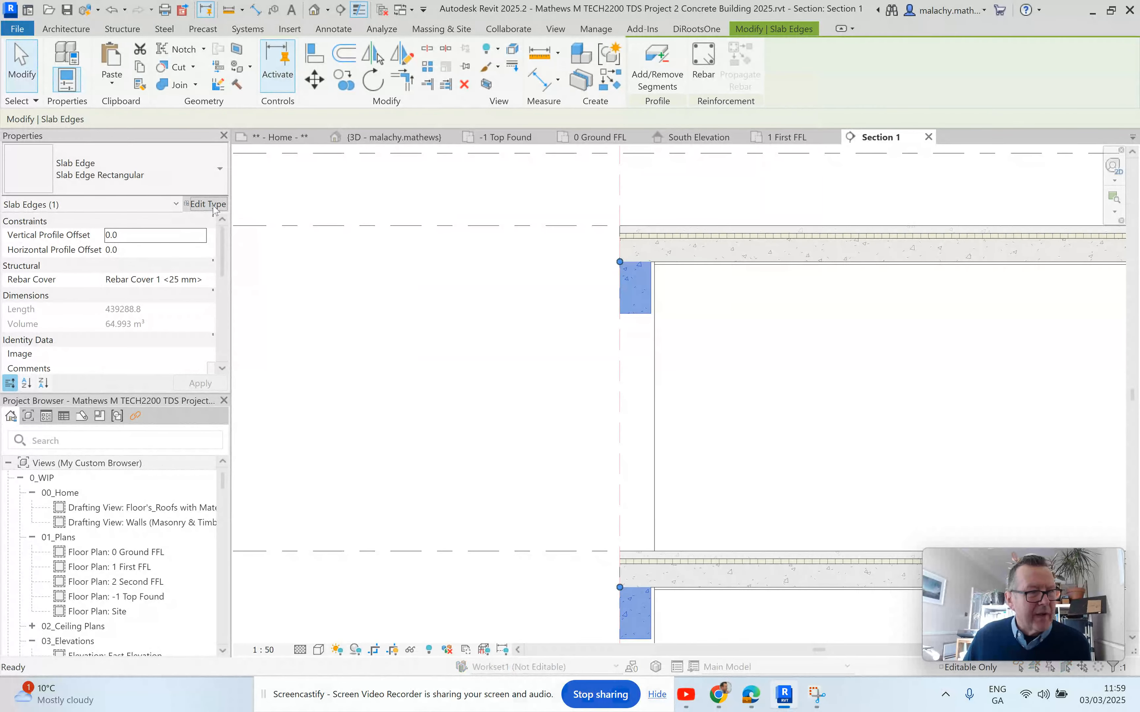
pyautogui.scroll(-2, 468, 412)
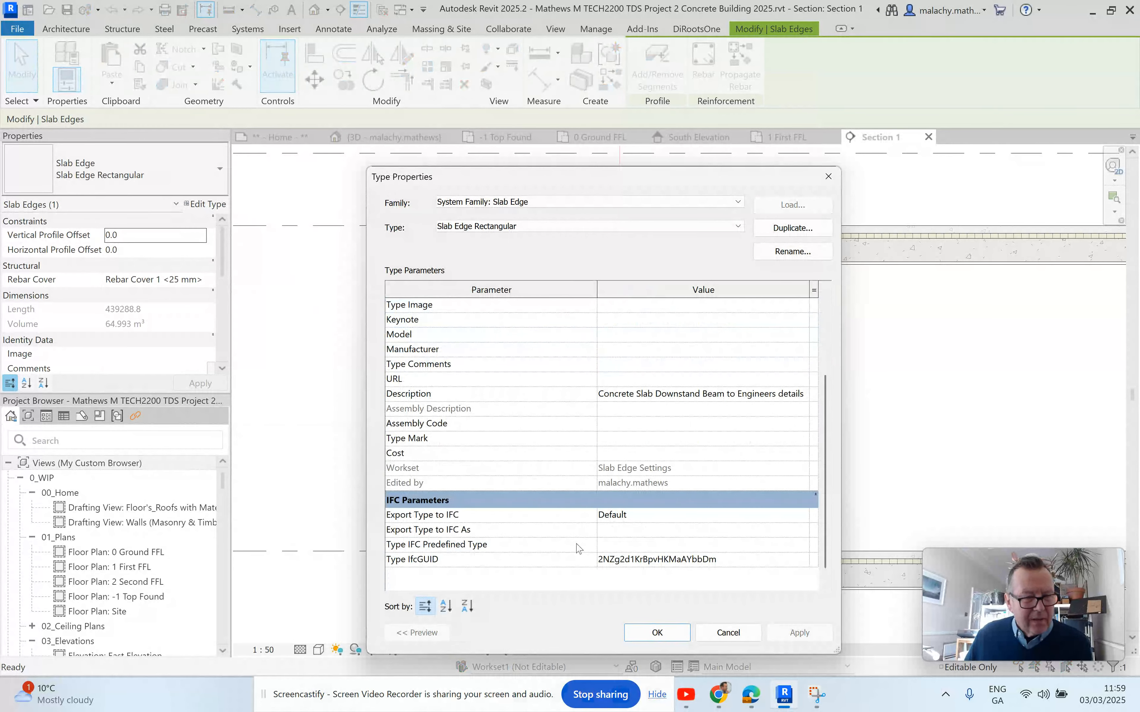
pyautogui.click(687, 633)
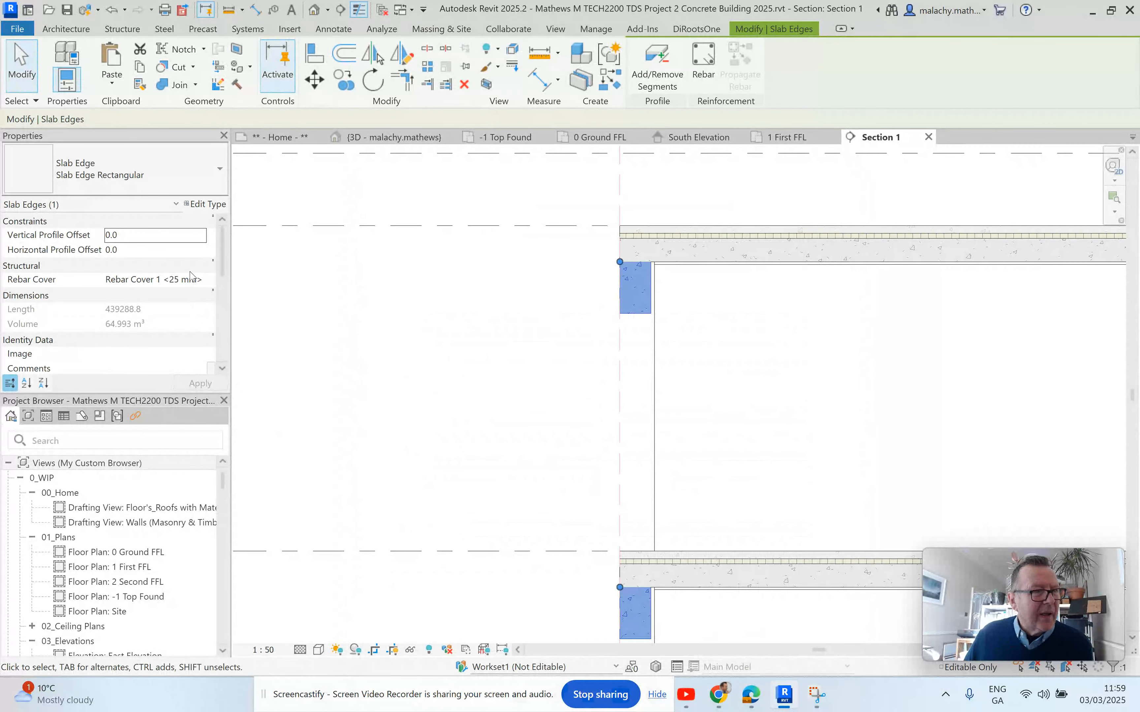
pyautogui.scroll(-3, 162, 247)
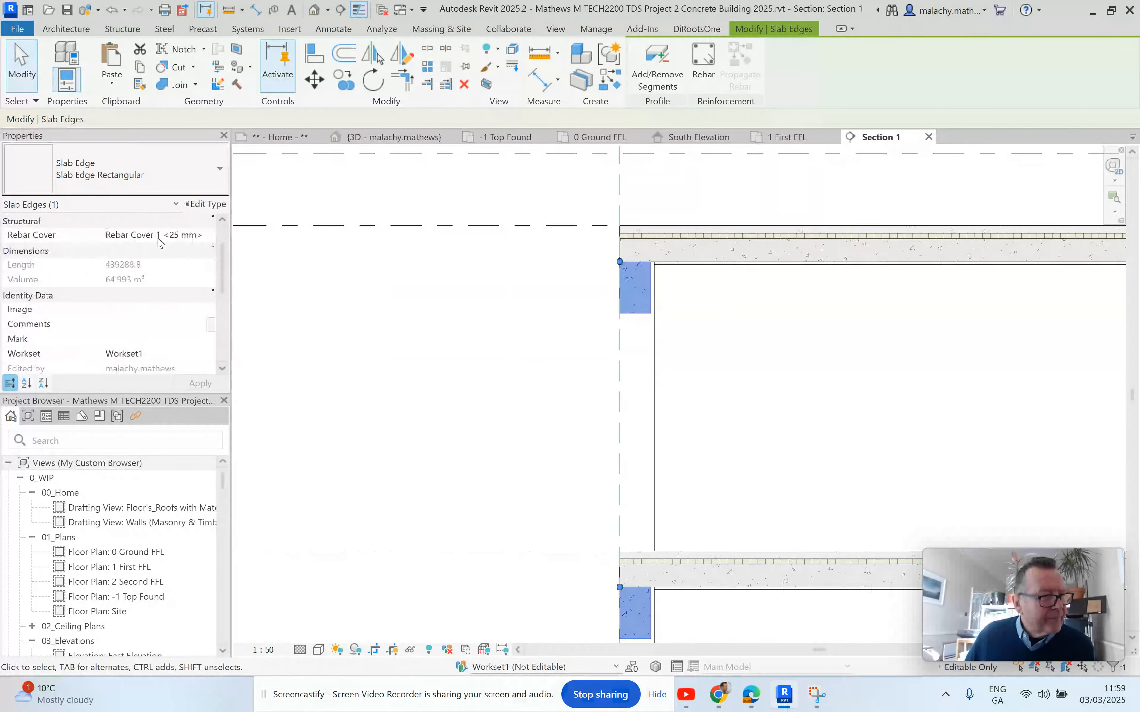
pyautogui.scroll(3, 160, 244)
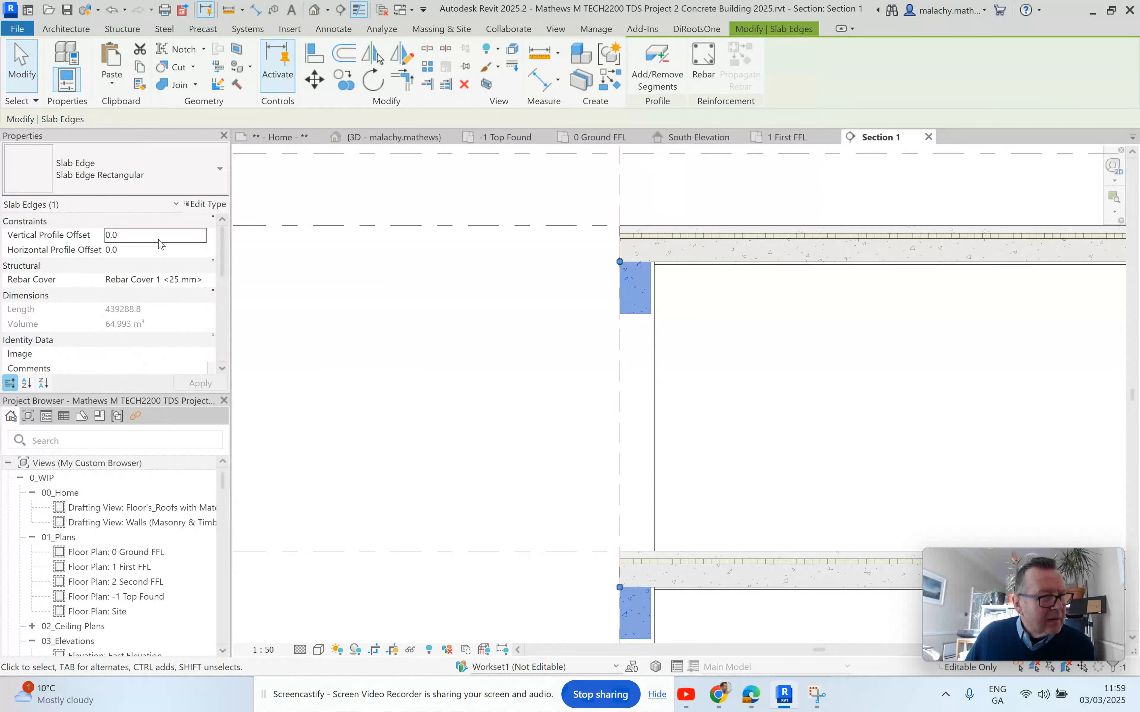
pyautogui.scroll(-6, 159, 240)
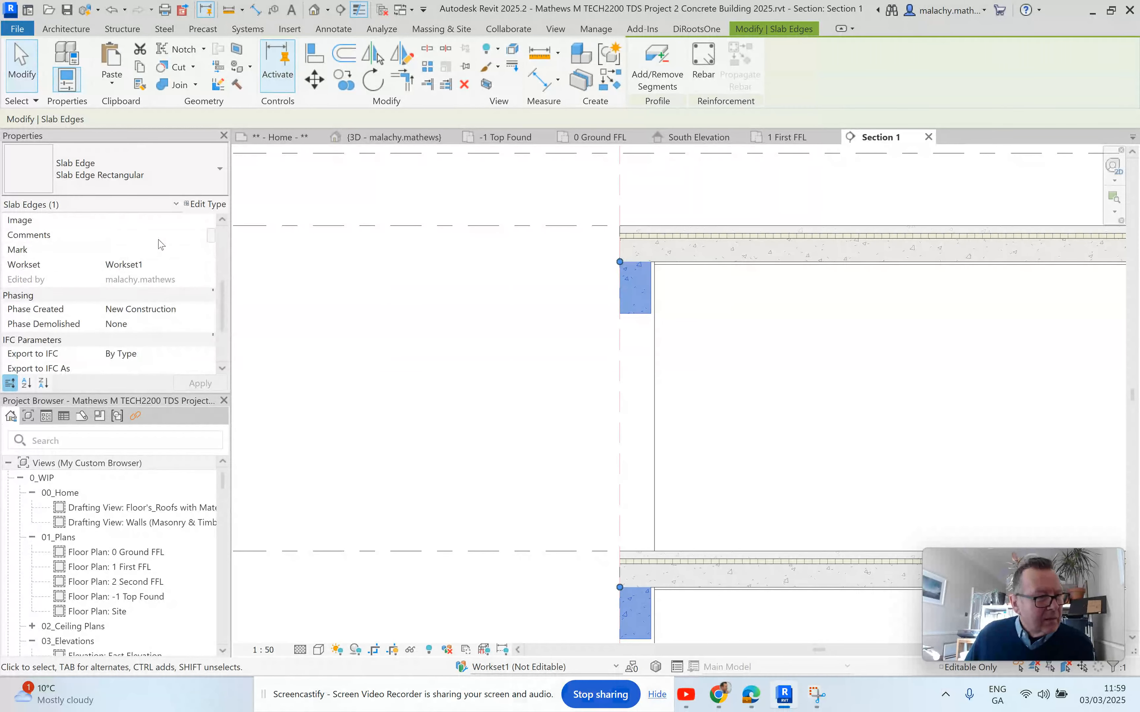
pyautogui.scroll(6, 160, 248)
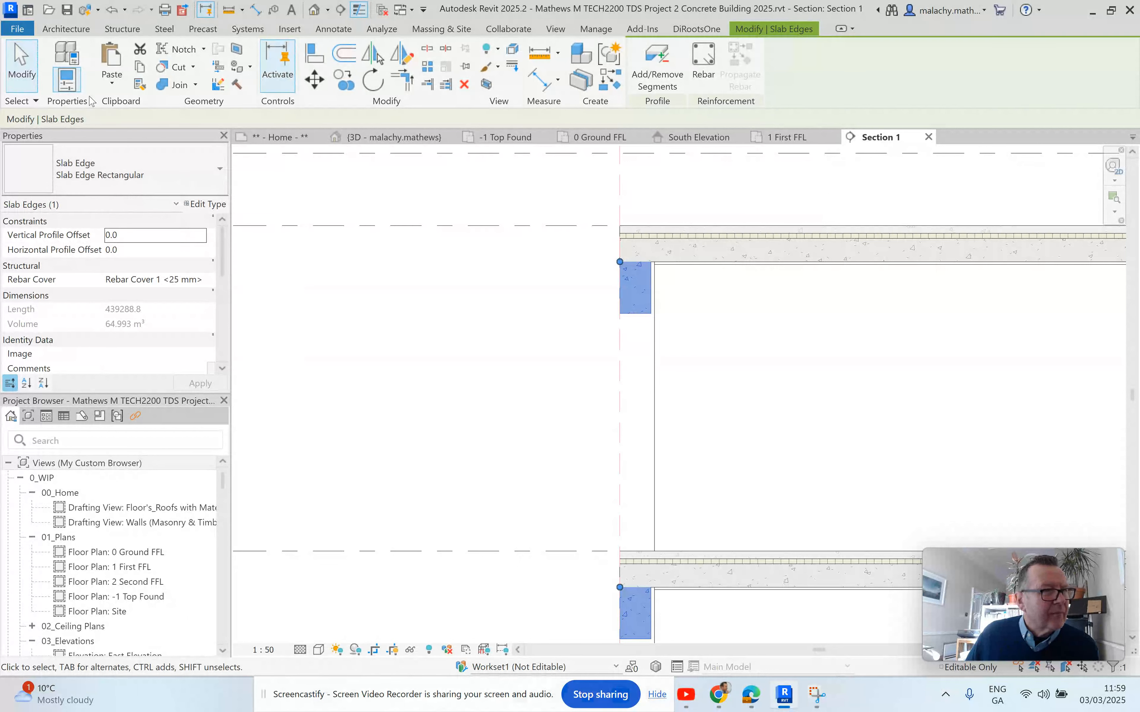
# Review the profile sizes available for the Slab Edge Rectangular type, keep the 500x300mm profile and deselect the beam.
pyautogui.click(67, 52)
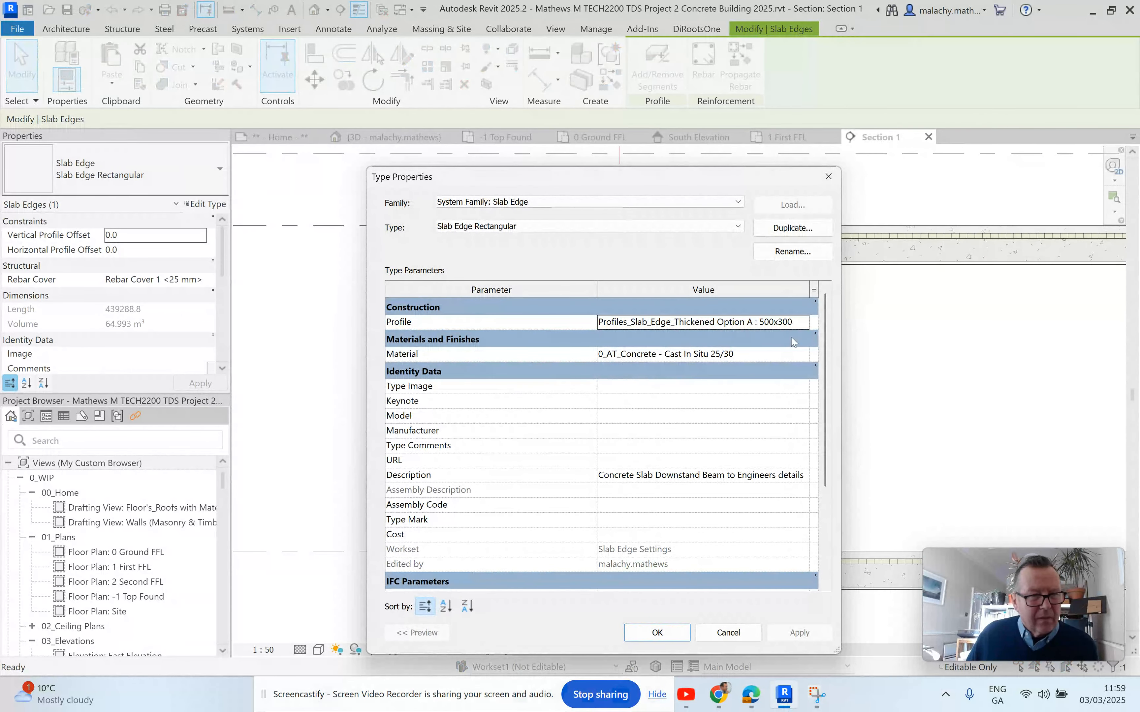
pyautogui.click(803, 325)
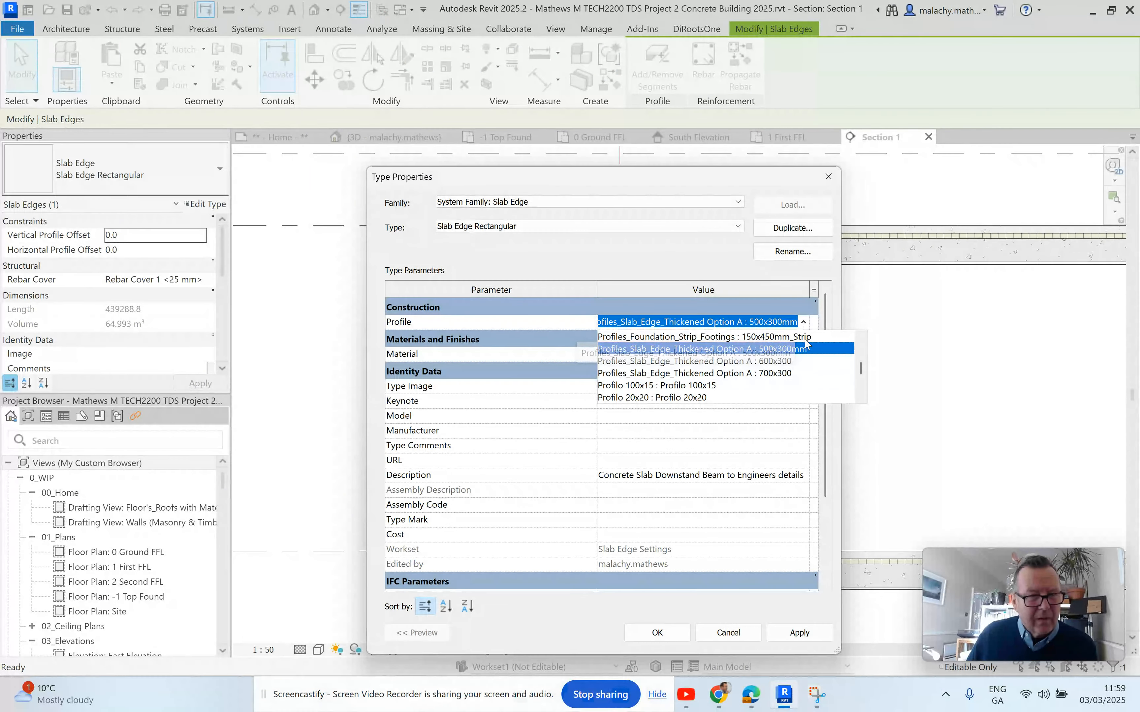
pyautogui.scroll(2, 810, 359)
pyautogui.scroll(-2, 808, 360)
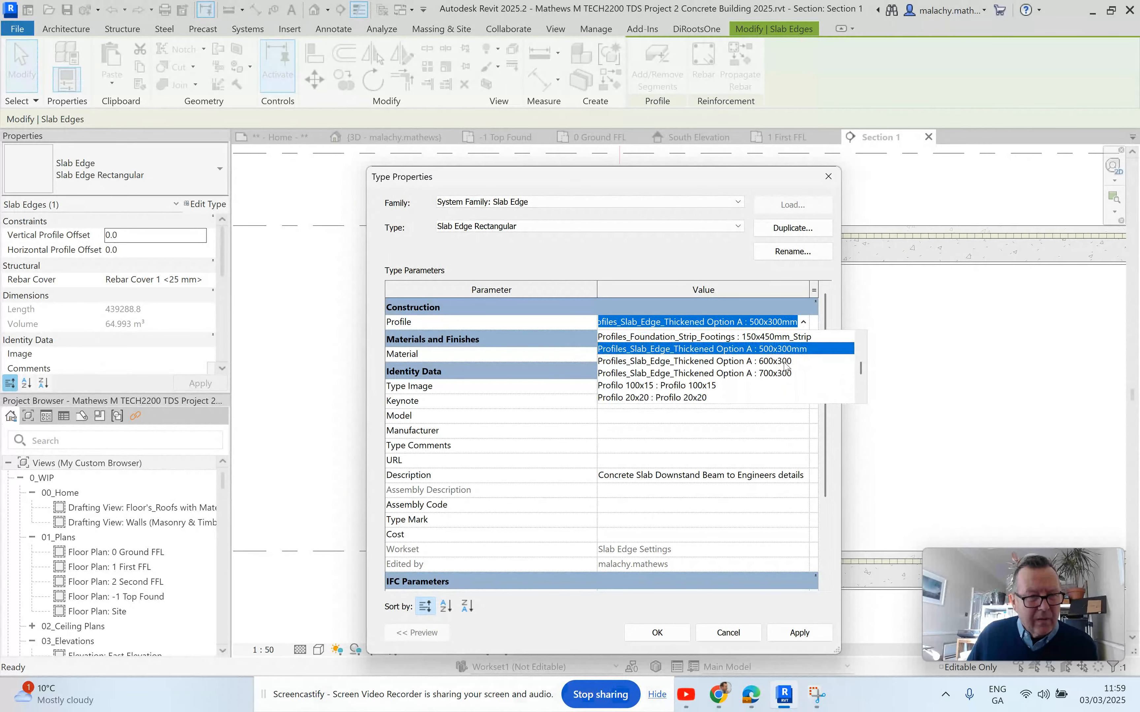
pyautogui.click(655, 634)
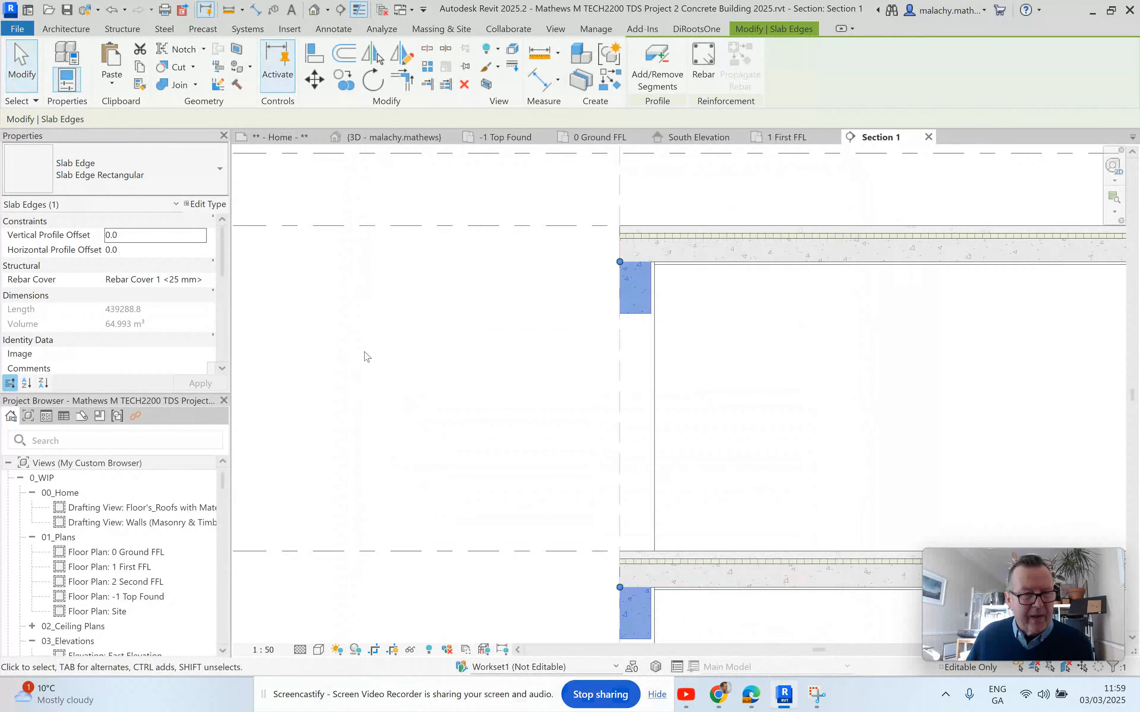
pyautogui.press('Escape')
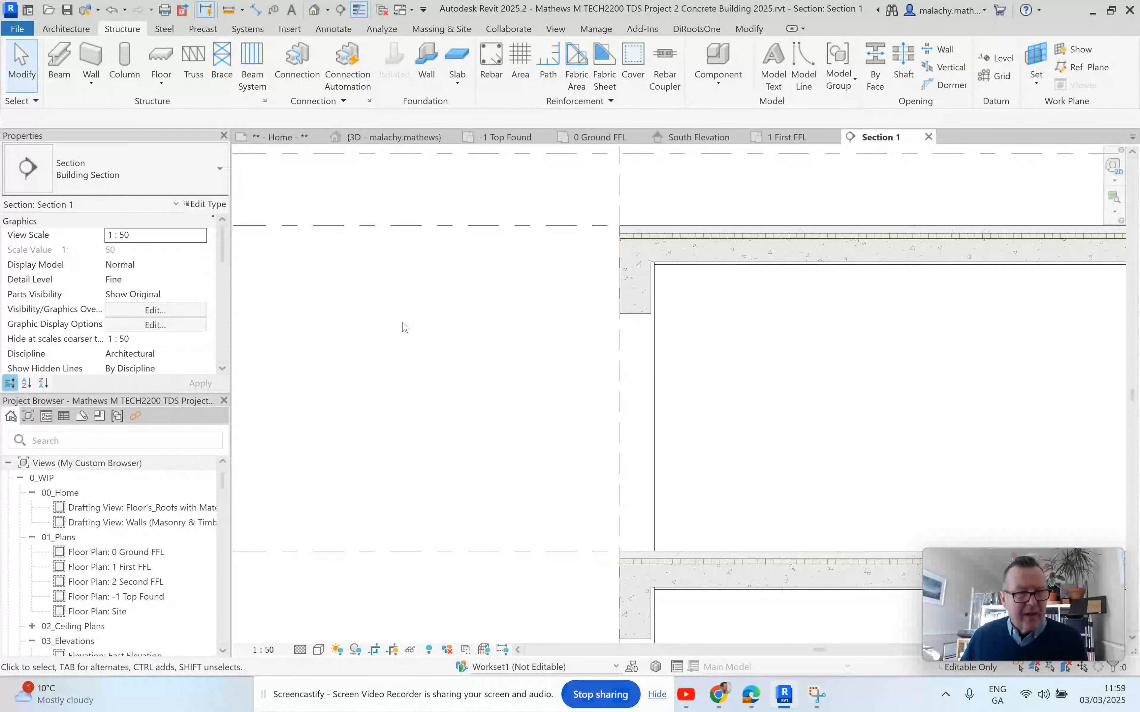
# Reselect the roof-level downstand beam and check the profile, material and description in its type properties.
pyautogui.click(635, 317)
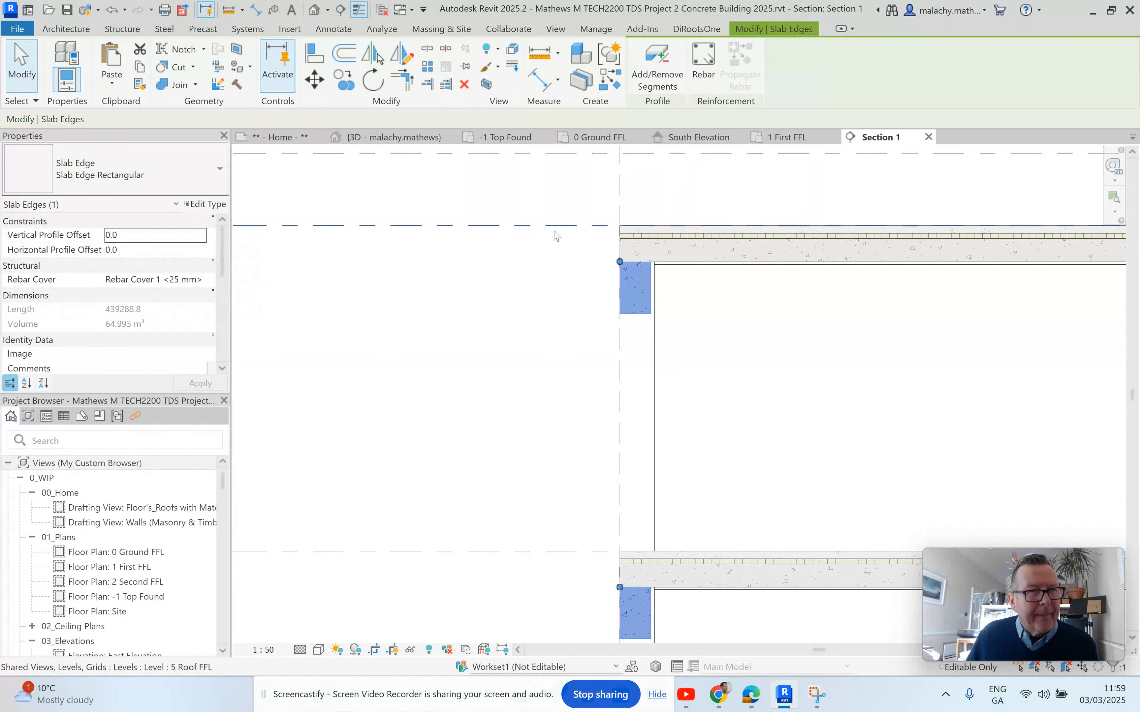
pyautogui.click(206, 204)
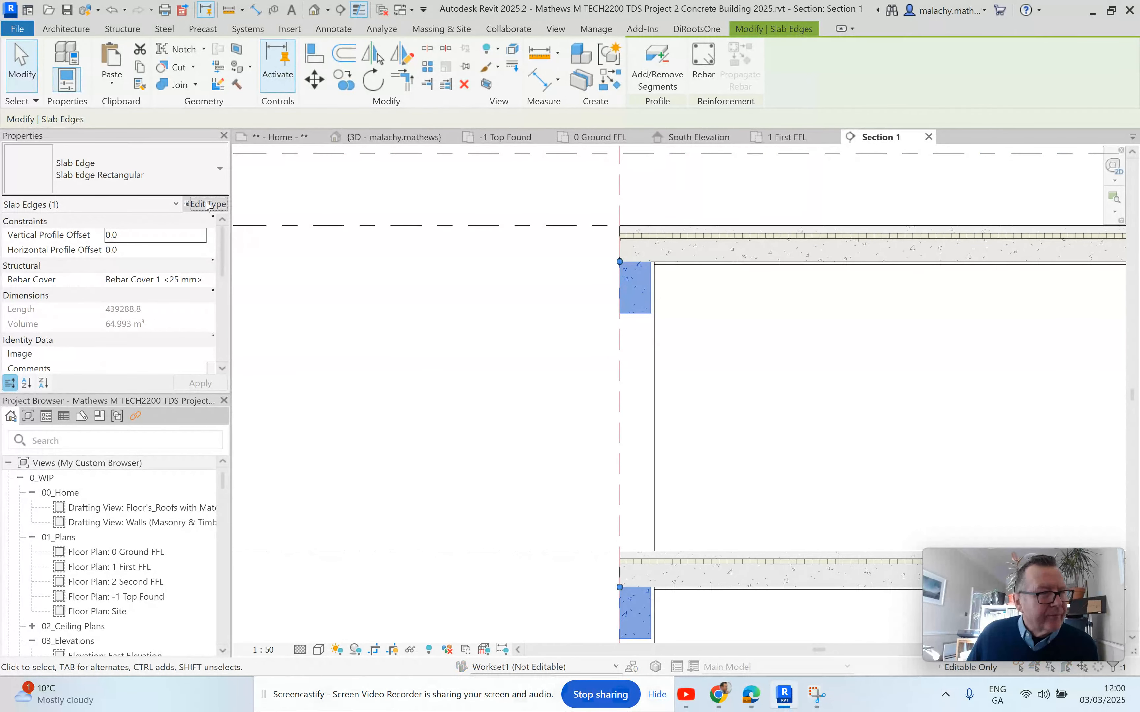
pyautogui.scroll(-1, 567, 398)
pyautogui.scroll(-1, 566, 398)
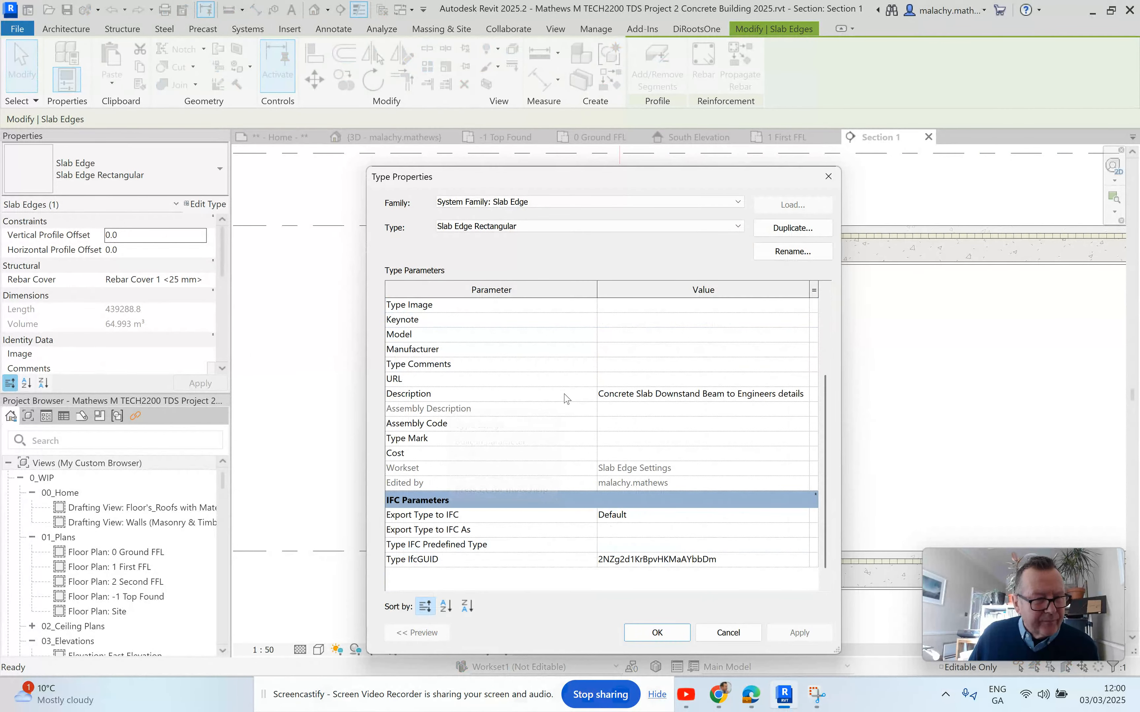
pyautogui.scroll(3, 567, 398)
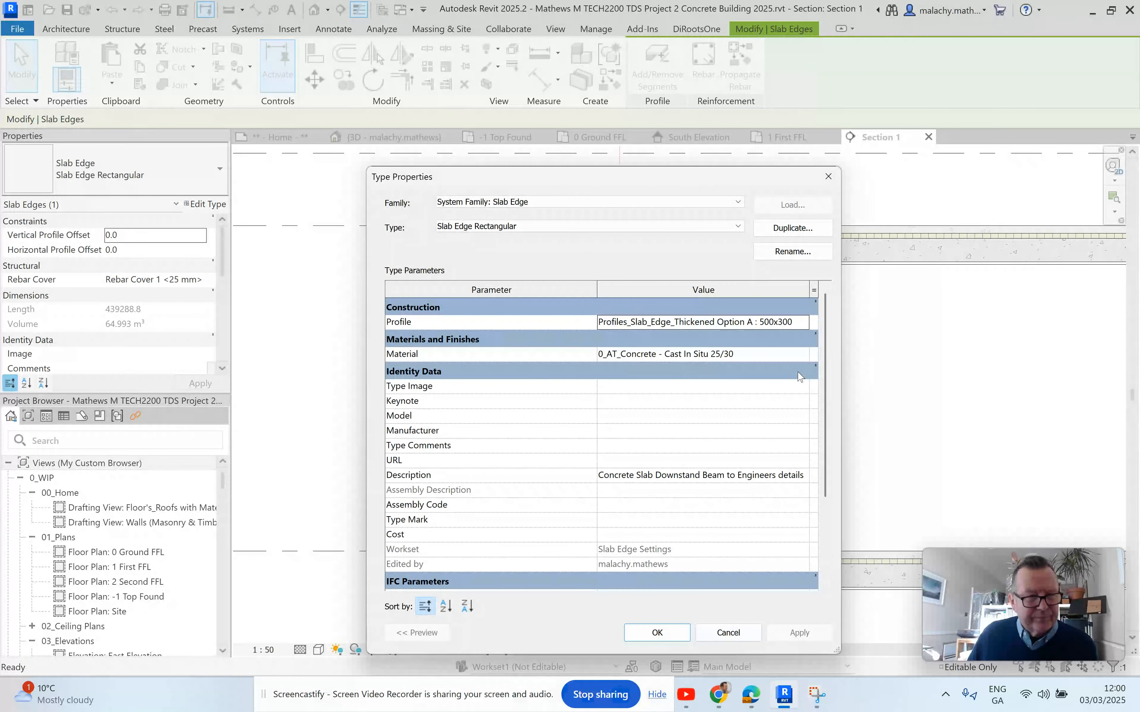
pyautogui.click(657, 632)
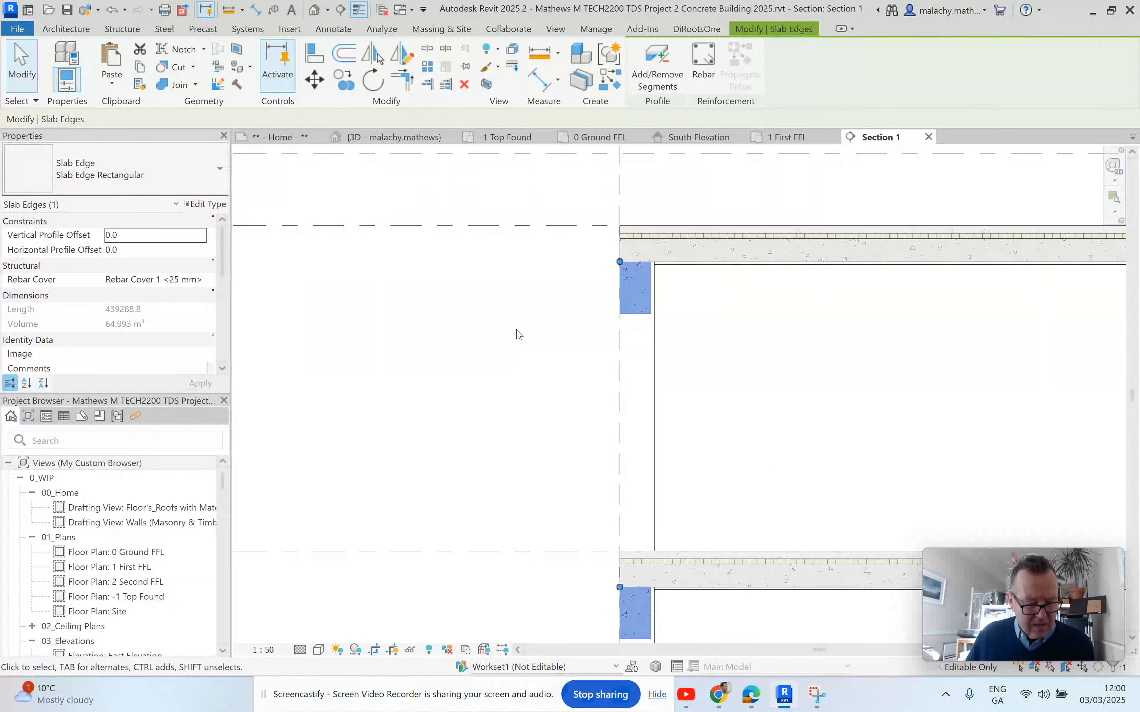
# Find the Profiles_Slab_Edge_Thickened Option A family among the project's profile families and open it for editing.
pyautogui.click(484, 348)
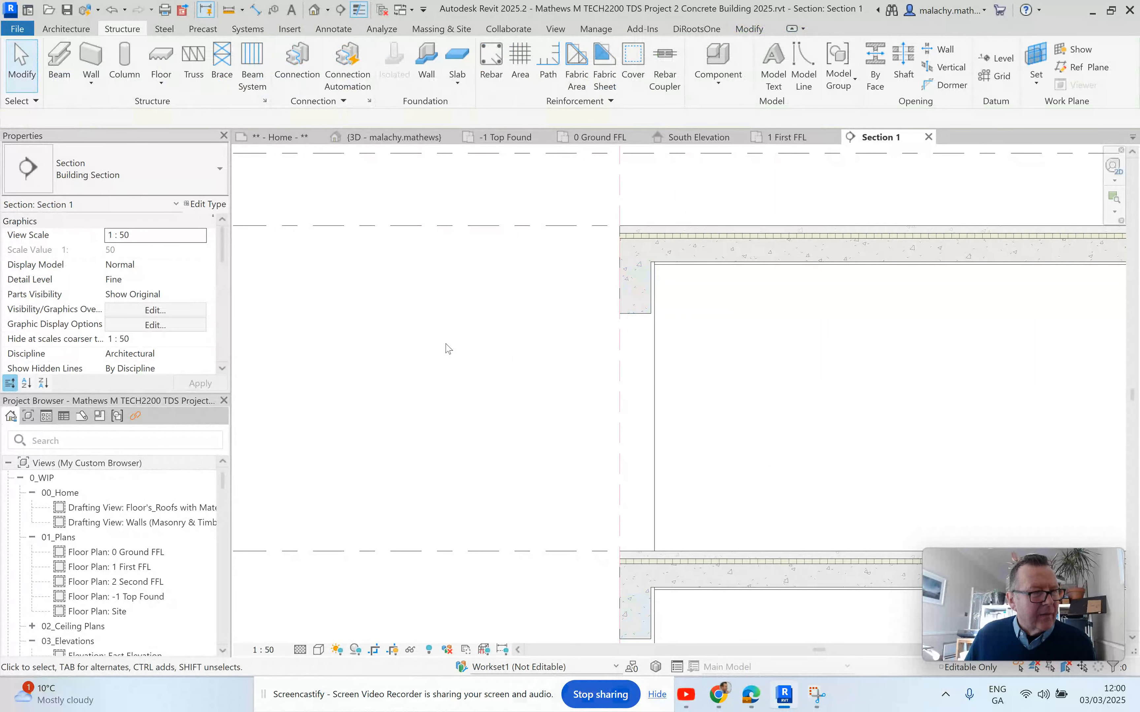
pyautogui.click(639, 312)
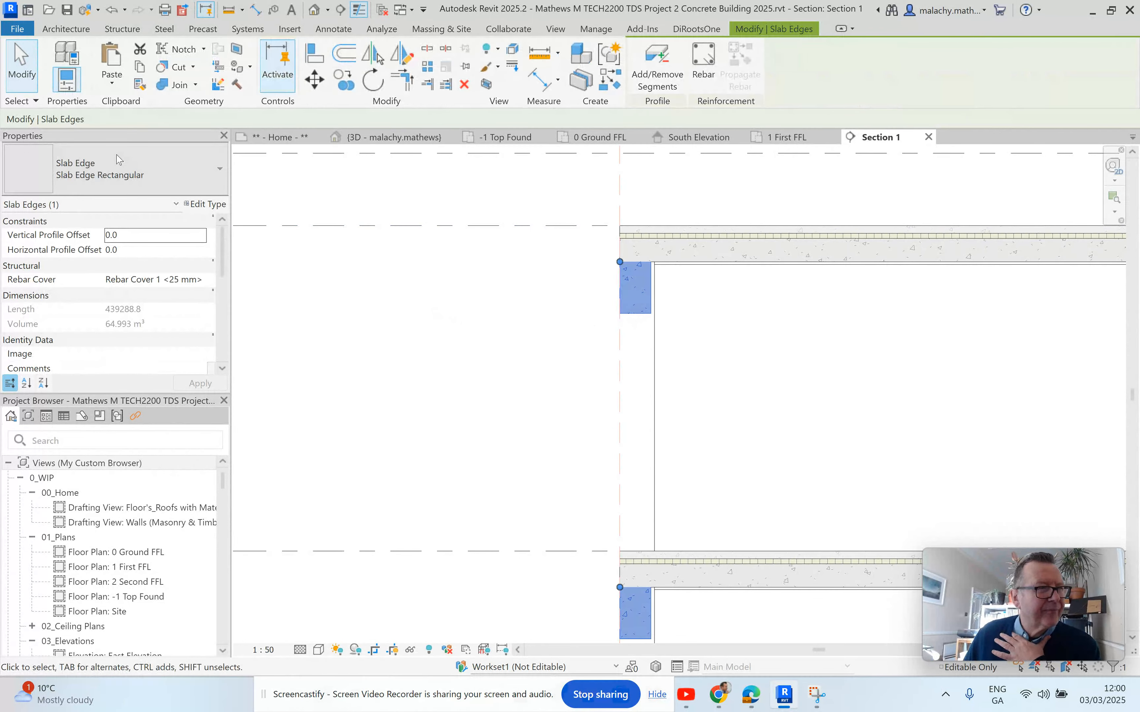
pyautogui.scroll(-10, 114, 490)
pyautogui.scroll(-7, 114, 490)
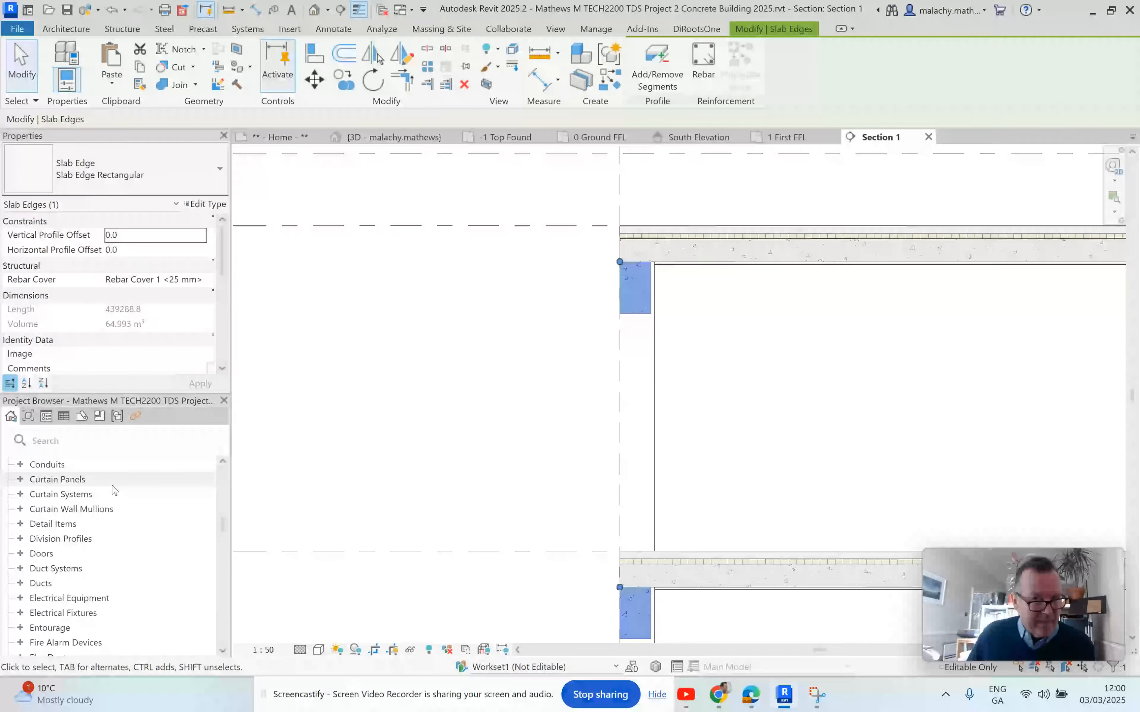
pyautogui.scroll(-8, 113, 490)
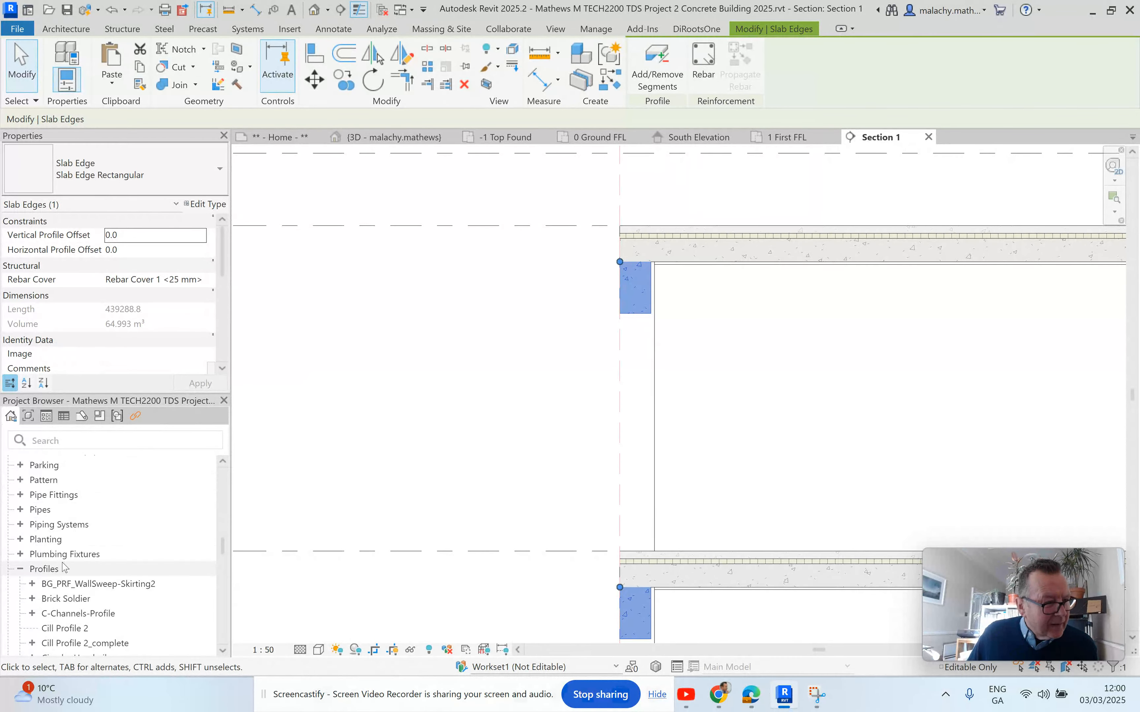
pyautogui.scroll(-6, 94, 557)
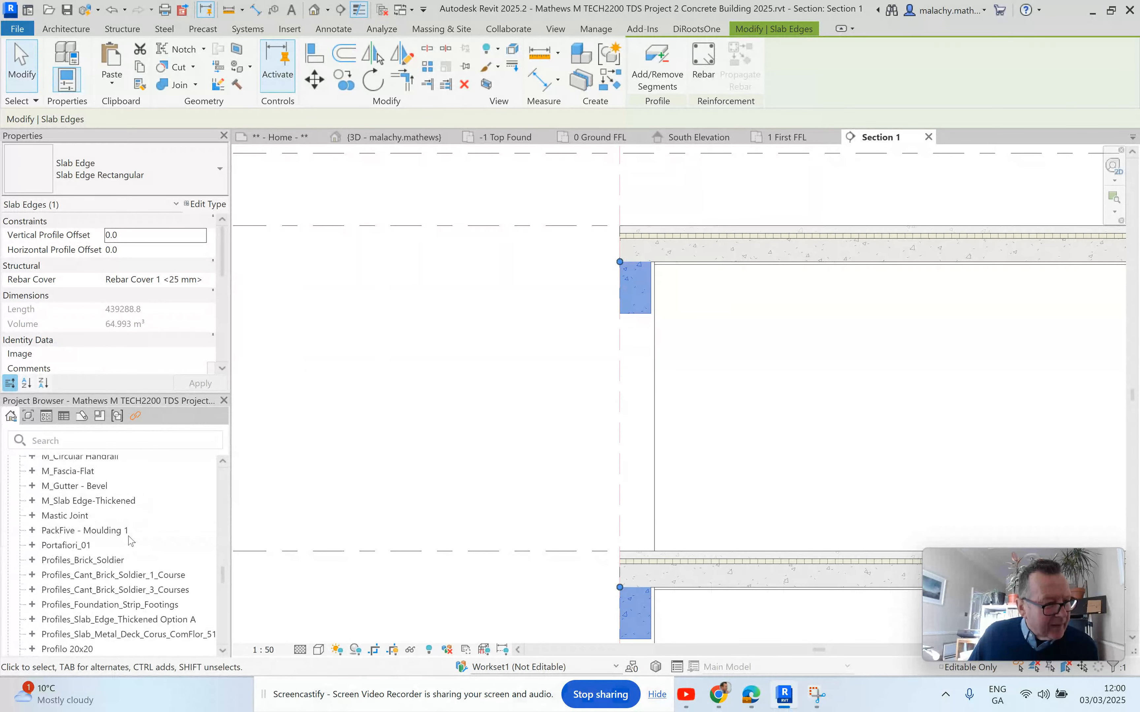
pyautogui.scroll(-3, 131, 541)
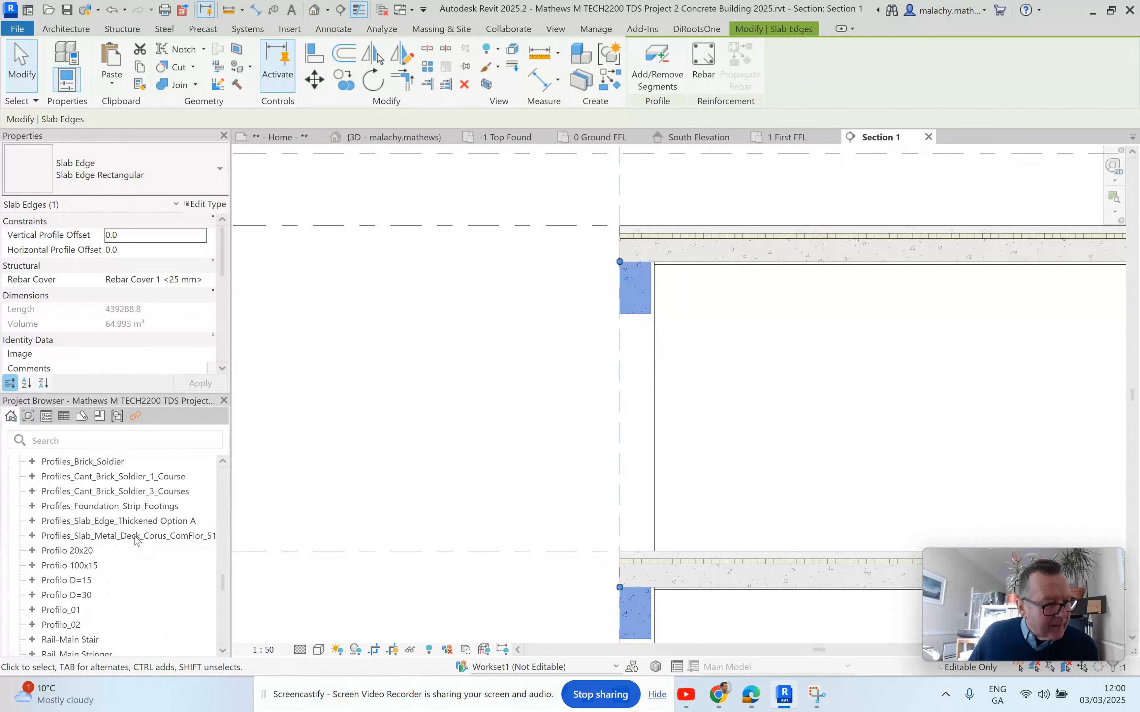
pyautogui.click(32, 521)
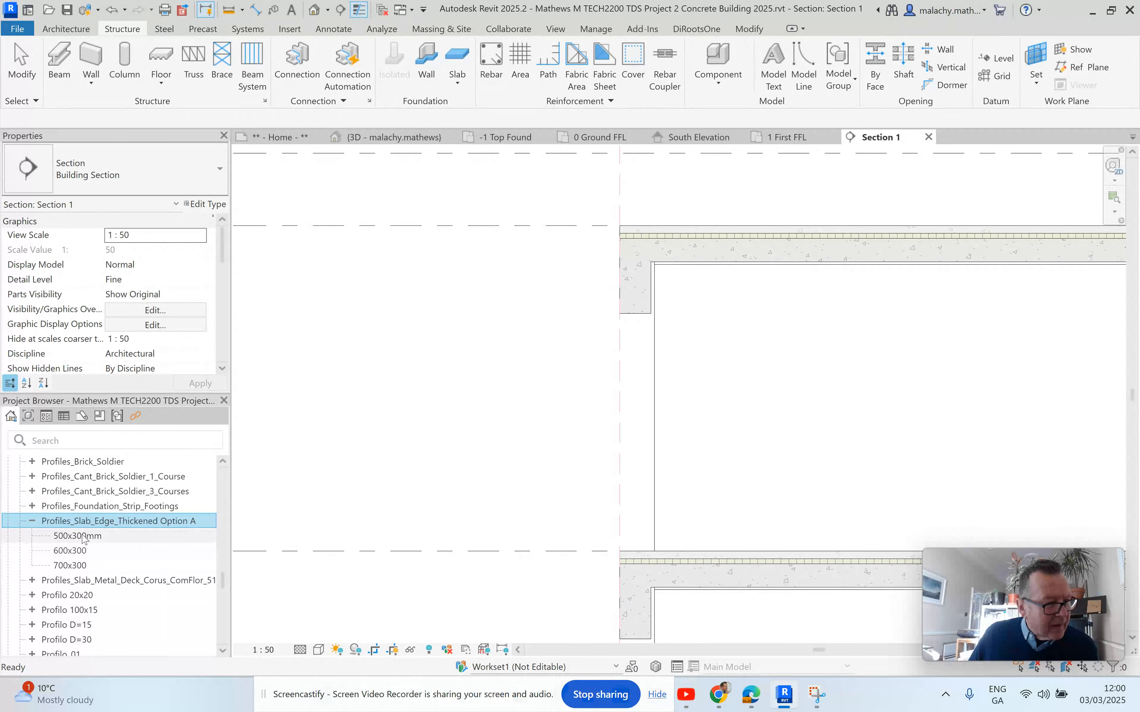
pyautogui.rightClick(93, 523)
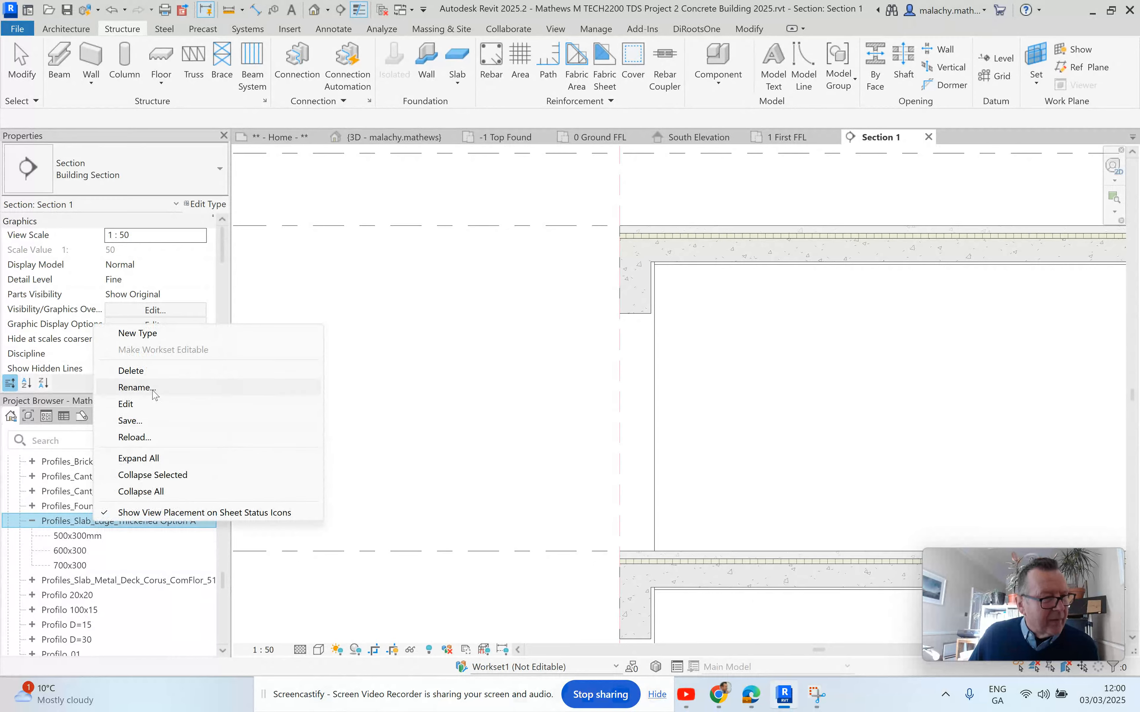
pyautogui.click(127, 403)
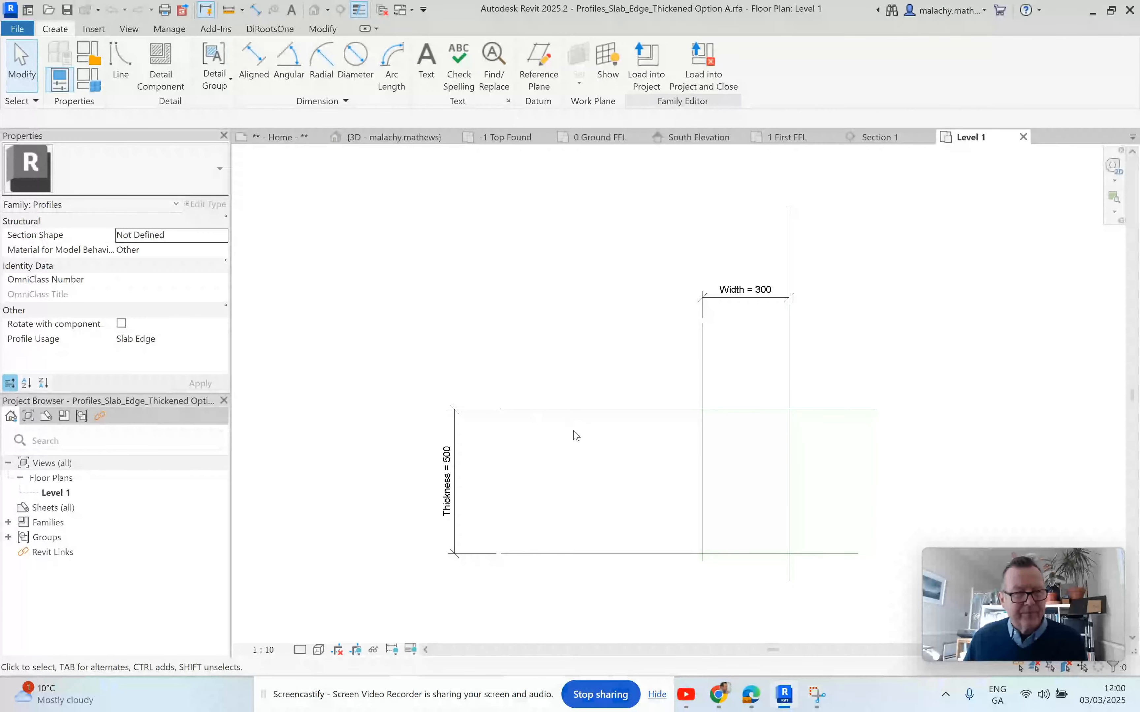
# Set the Thickness parameter of the profile family's 500x300mm type to 300 and apply the change.
pyautogui.click(446, 473)
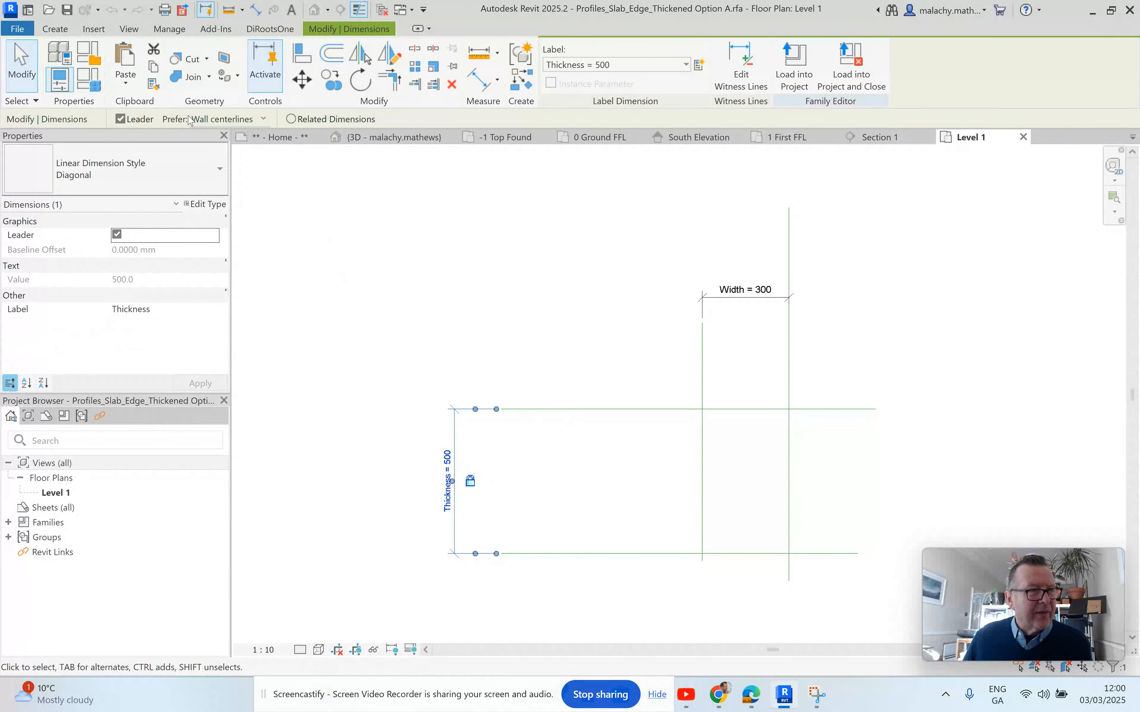
pyautogui.click(88, 81)
pyautogui.click(237, 178)
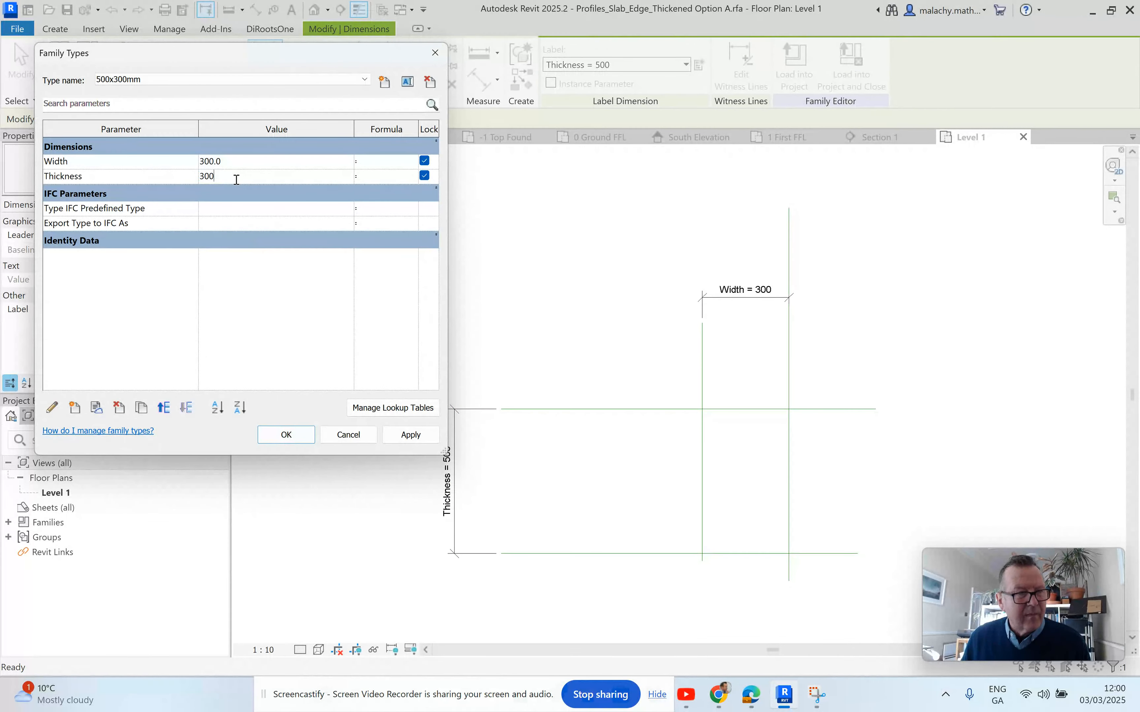
pyautogui.click(410, 434)
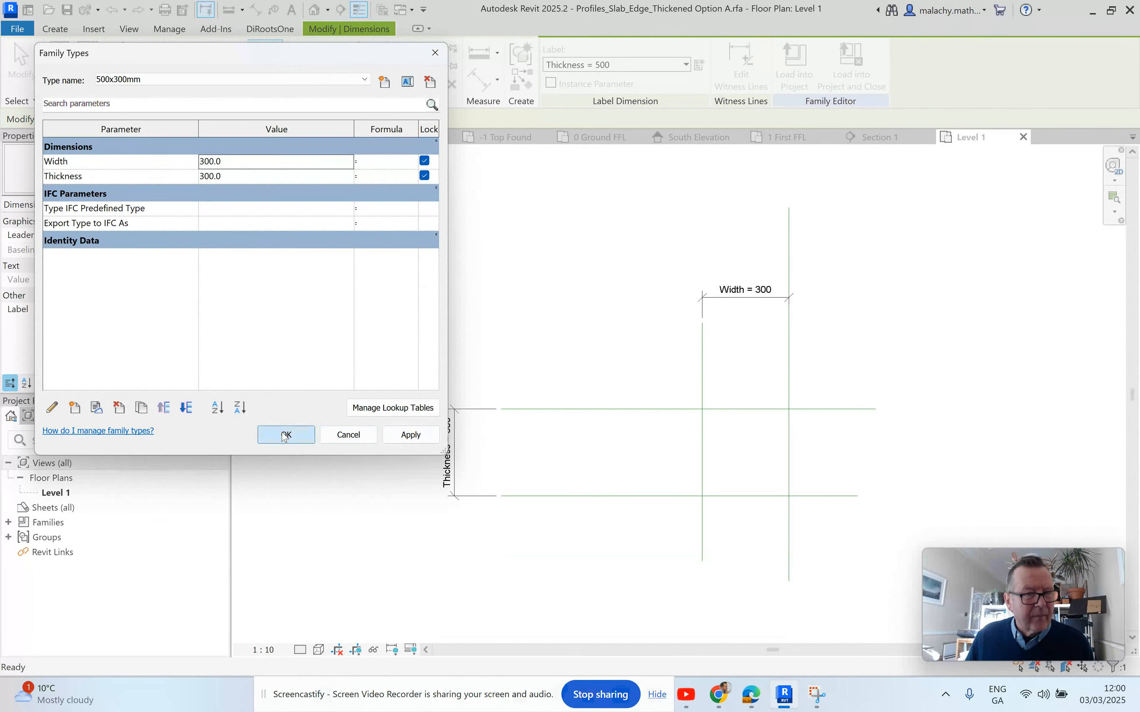
pyautogui.click(286, 434)
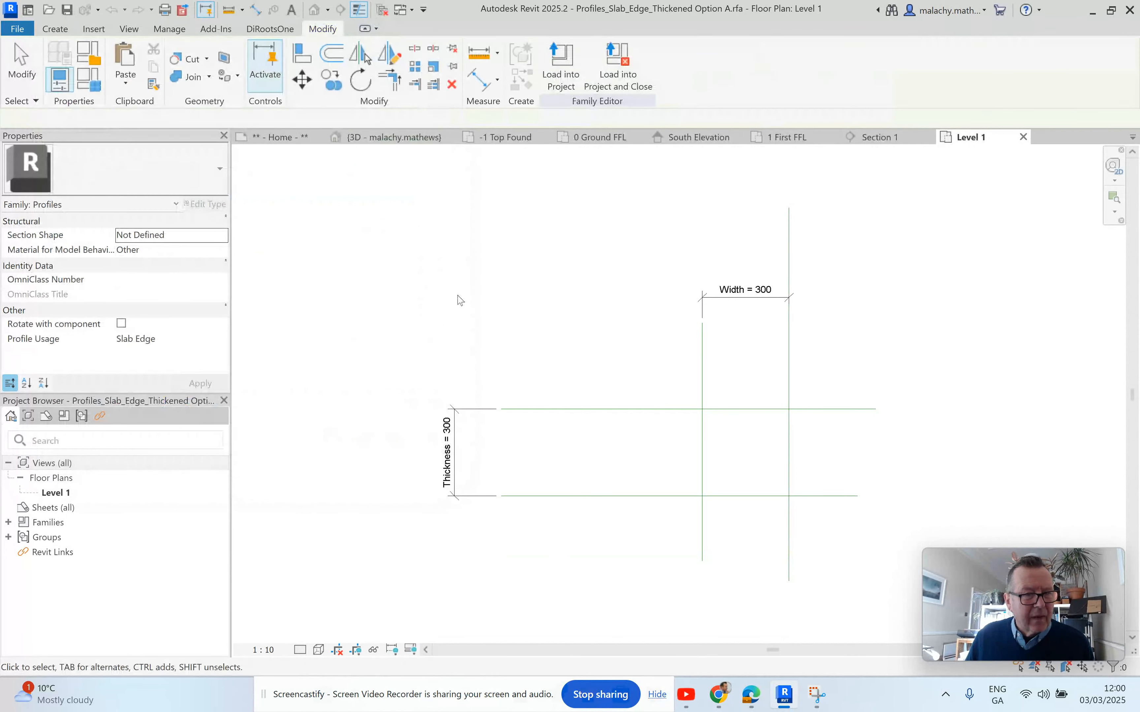
# Load the edited slab edge profile into the project, overwriting the existing version and its parameter values.
pyautogui.click(560, 78)
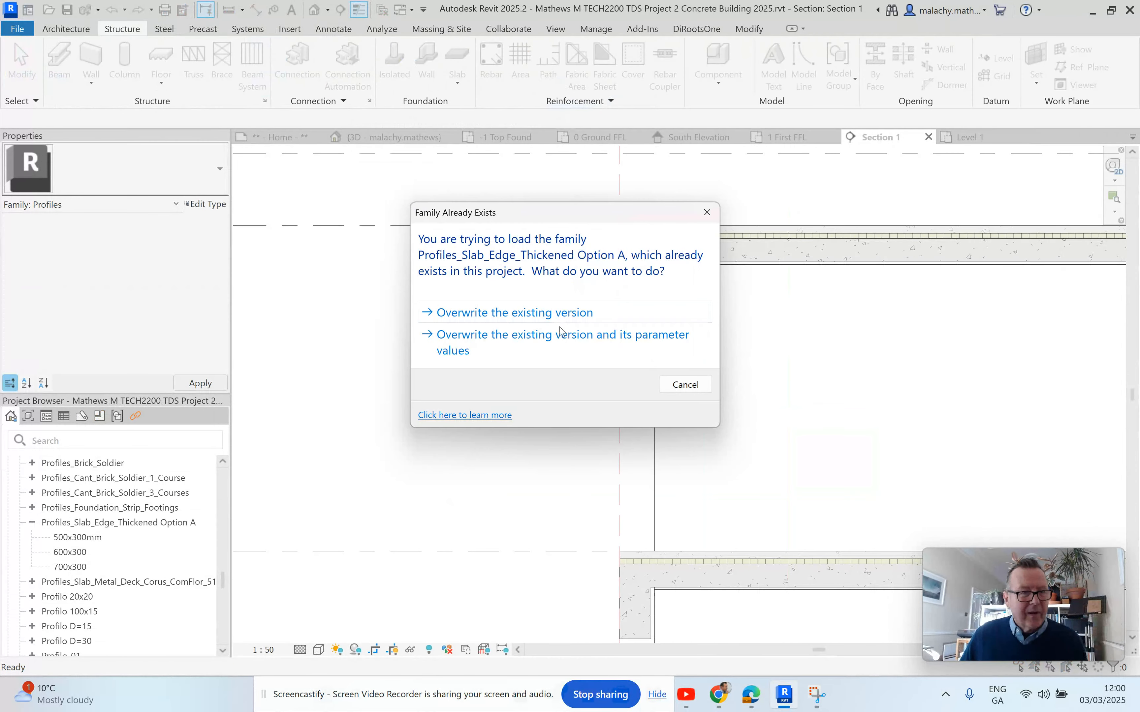
pyautogui.click(540, 339)
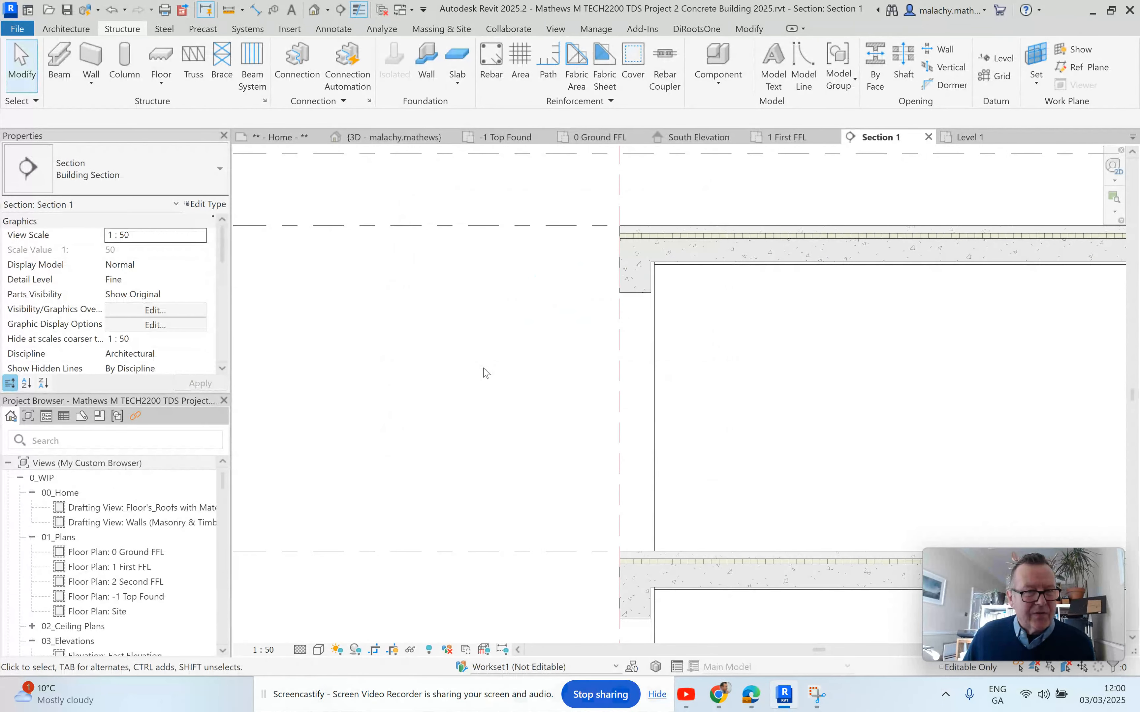
pyautogui.scroll(-3, 525, 330)
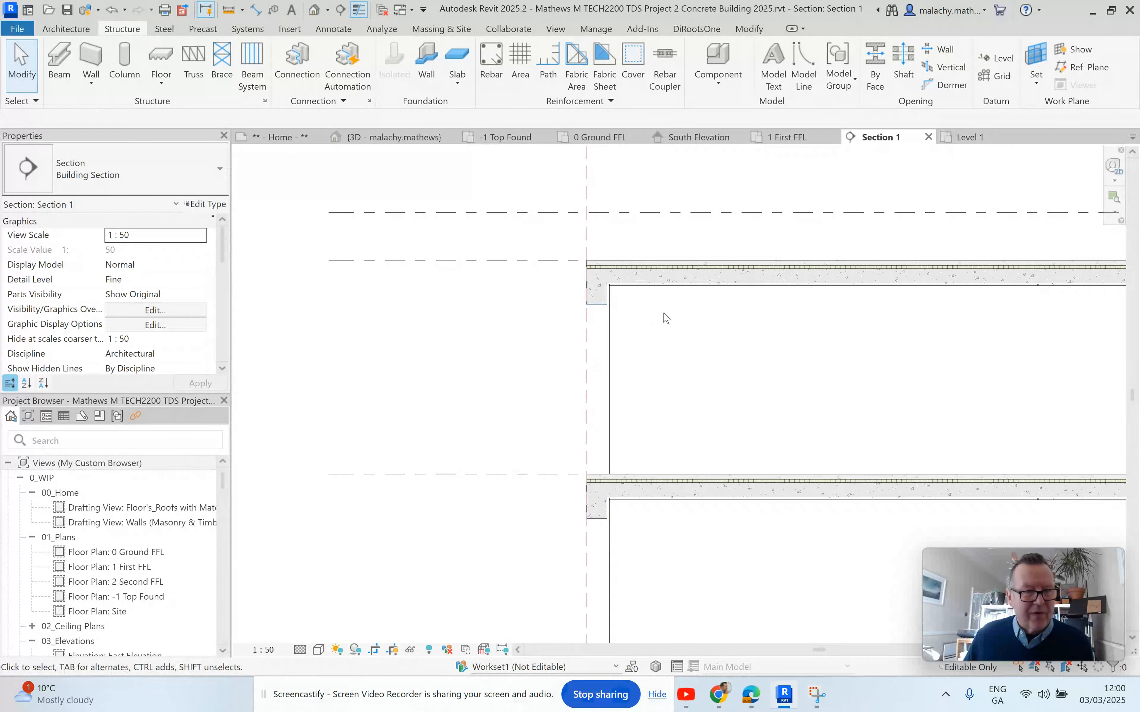